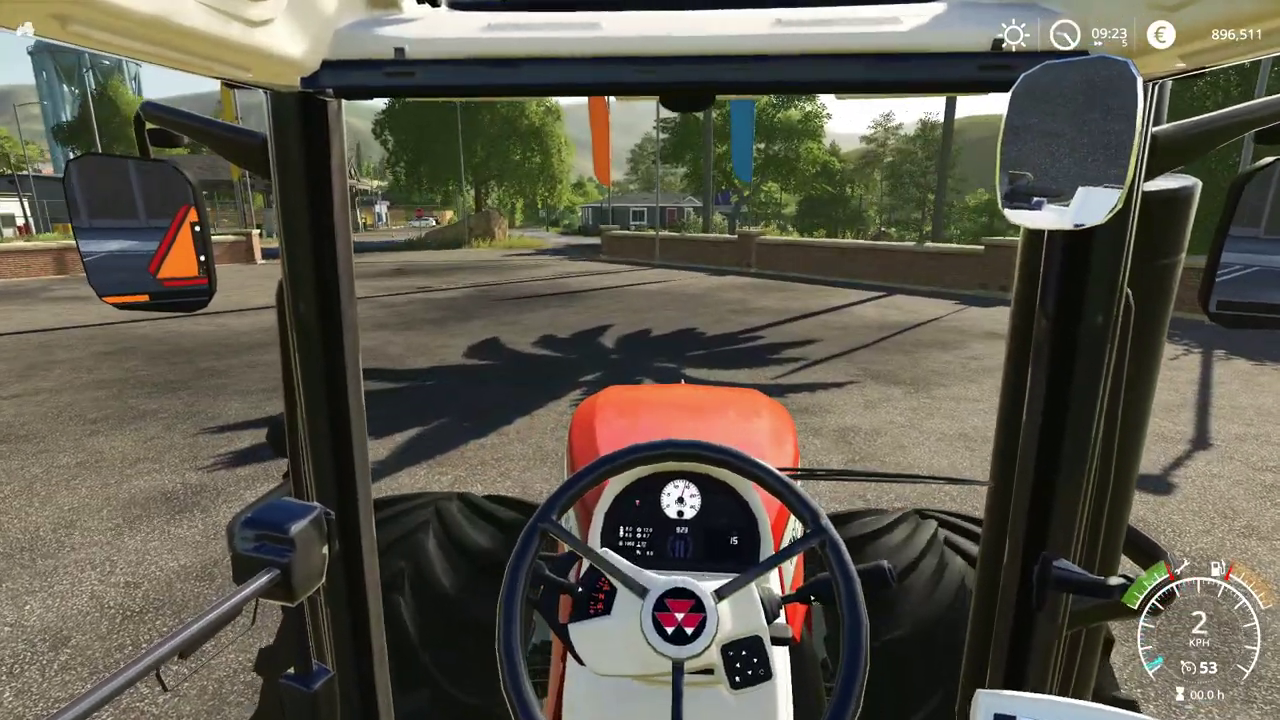
- Switch to the outside camera on the Massey Ferguson tractor, then bring up the in-game map menu
{"action": "key", "text": "c"}
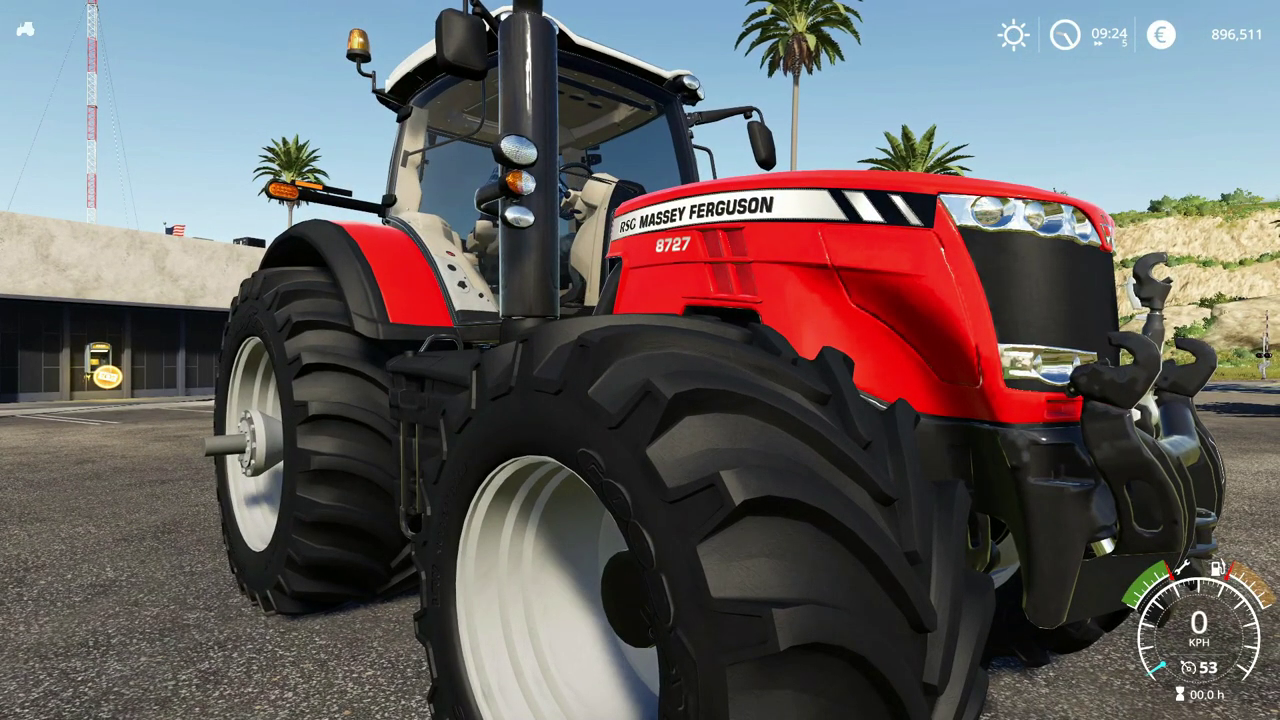
{"action": "key", "text": "Escape"}
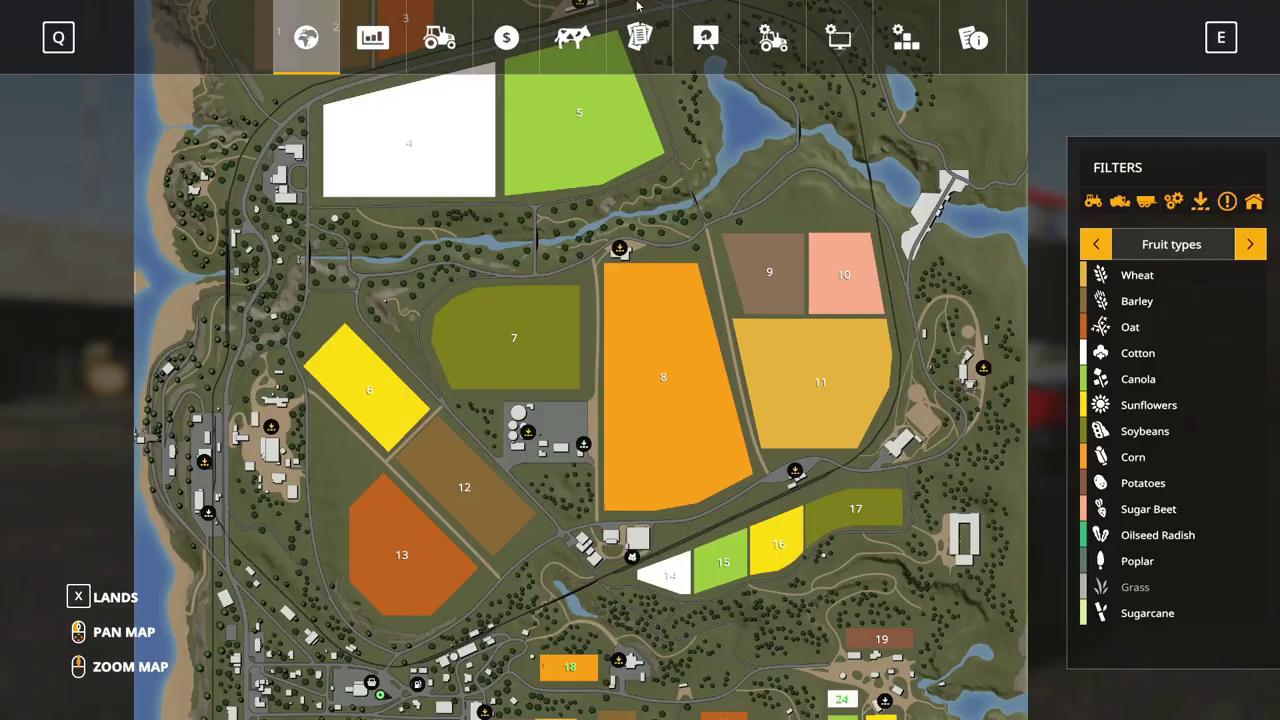
- Go to the Help page and choose QUIT GAME to leave the session
{"action": "left_click", "coordinate": [973, 37]}
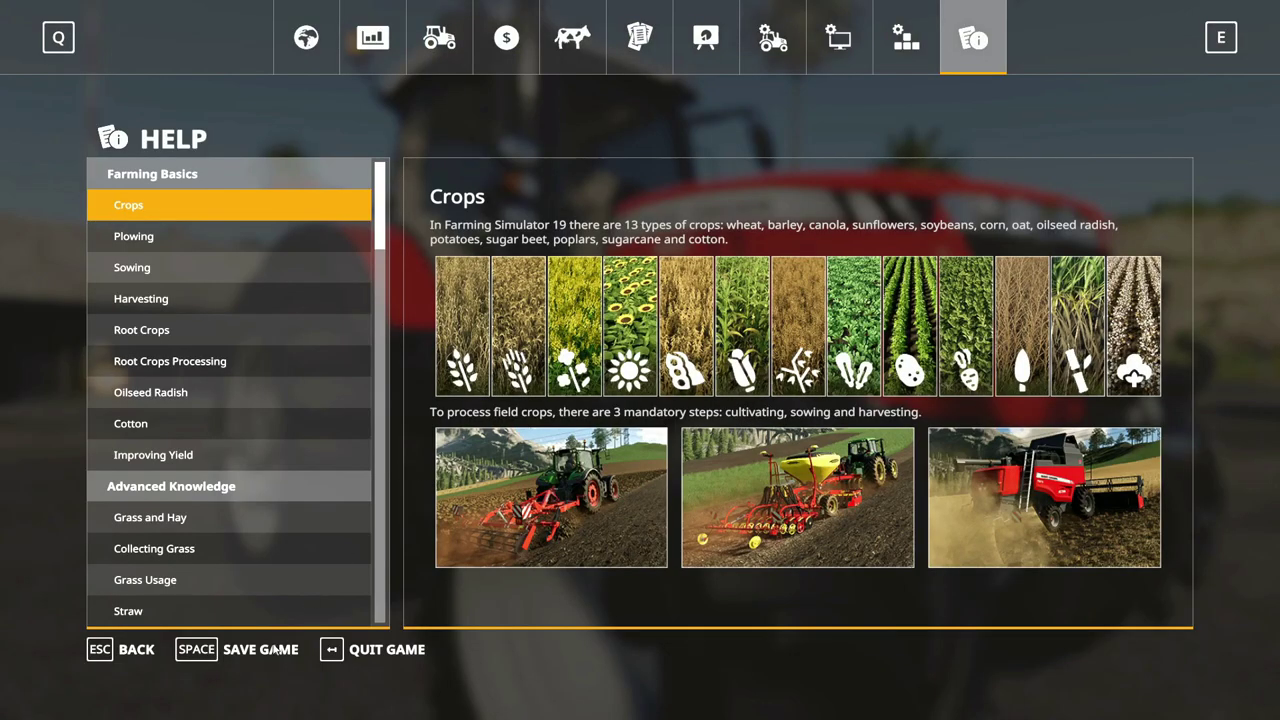
{"action": "left_click", "coordinate": [407, 652]}
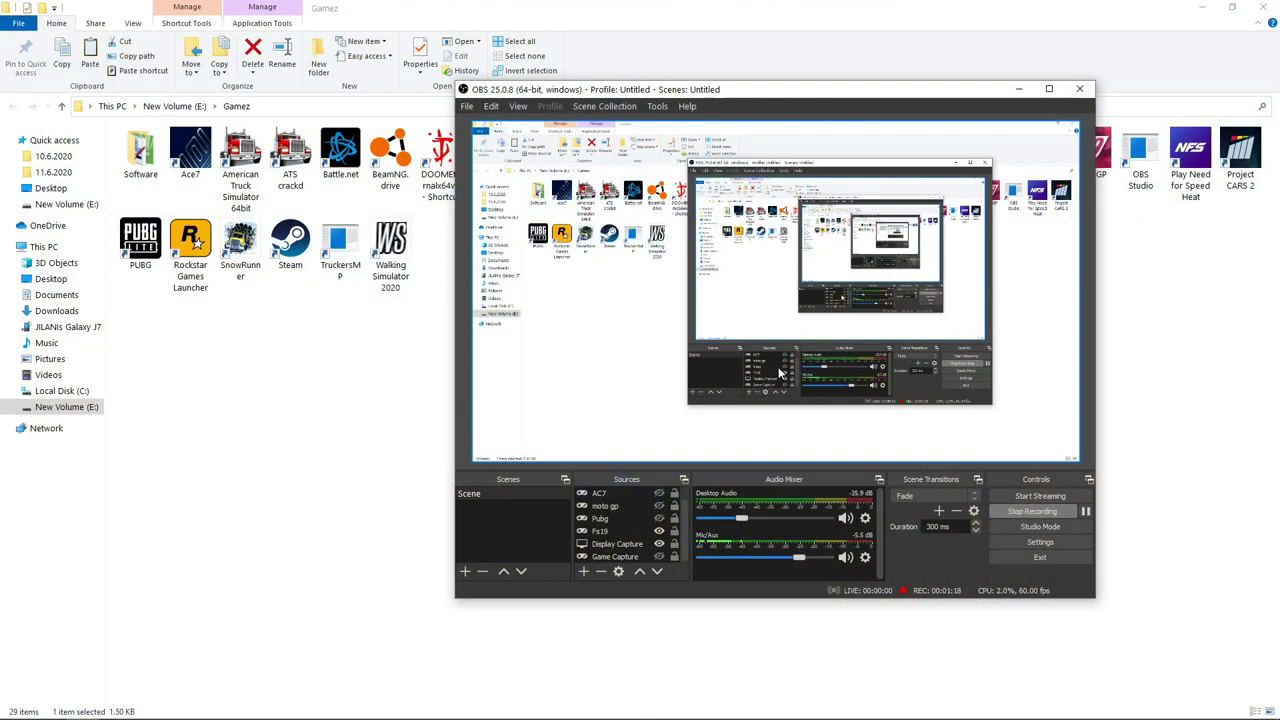
- Clear the open windows off the desktop and browse to the Documents folder in File Explorer
{"action": "left_click", "coordinate": [1020, 90]}
{"action": "left_click", "coordinate": [1262, 7]}
{"action": "right_click", "coordinate": [603, 160]}
{"action": "left_click", "coordinate": [612, 200]}
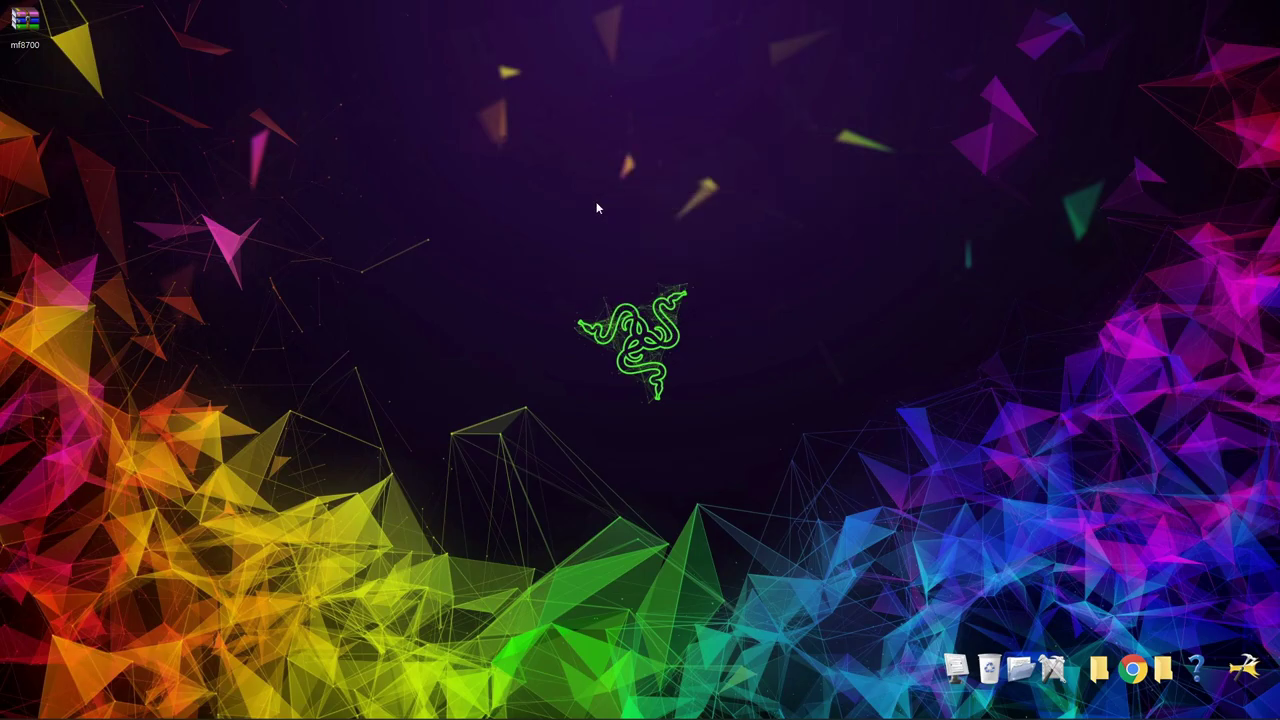
{"action": "left_click", "coordinate": [1161, 652]}
{"action": "left_click", "coordinate": [66, 295]}
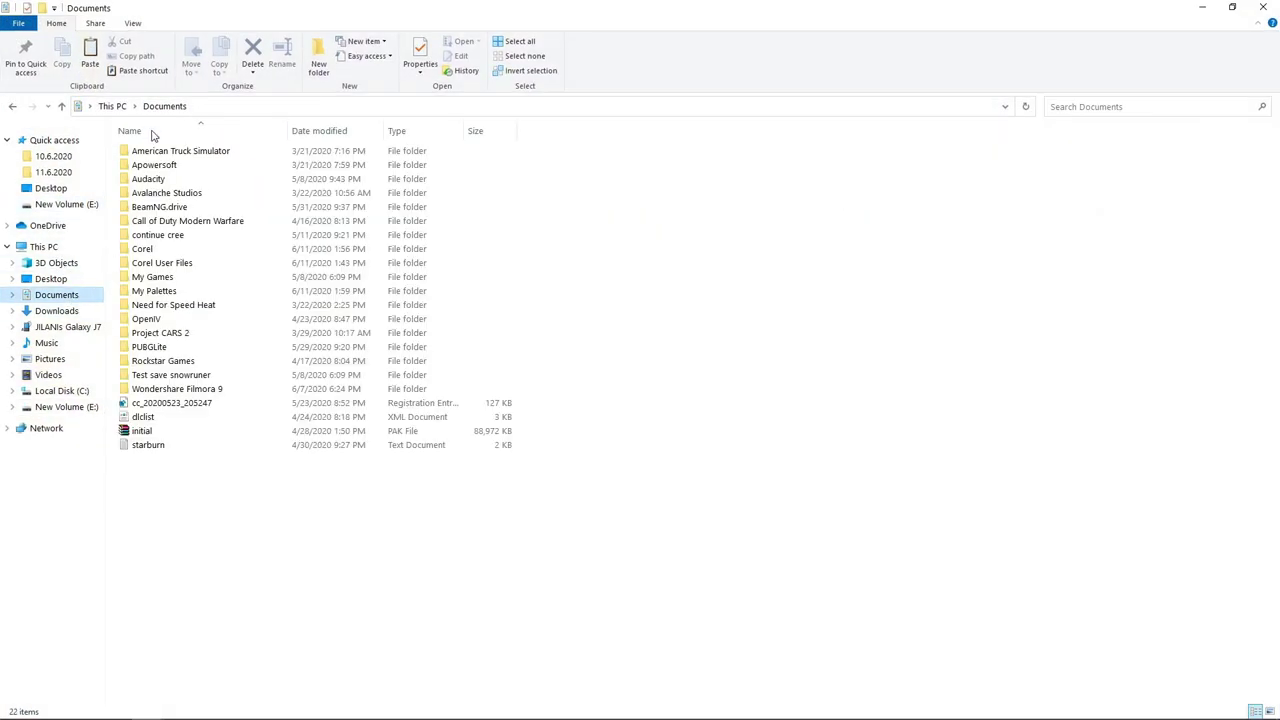
- Permanently delete the mf8700 archive from My Games > FarmingSimulator2019 > mods
{"action": "double_click", "coordinate": [153, 277]}
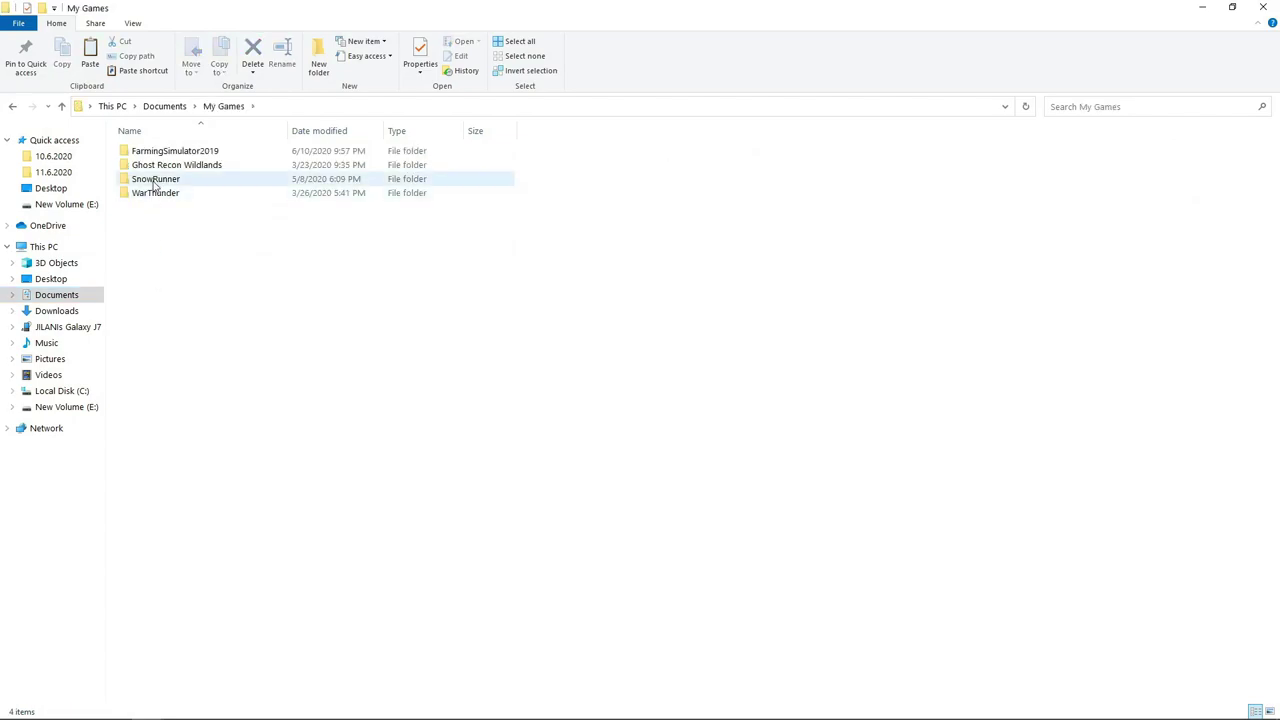
{"action": "double_click", "coordinate": [157, 150]}
{"action": "double_click", "coordinate": [159, 178]}
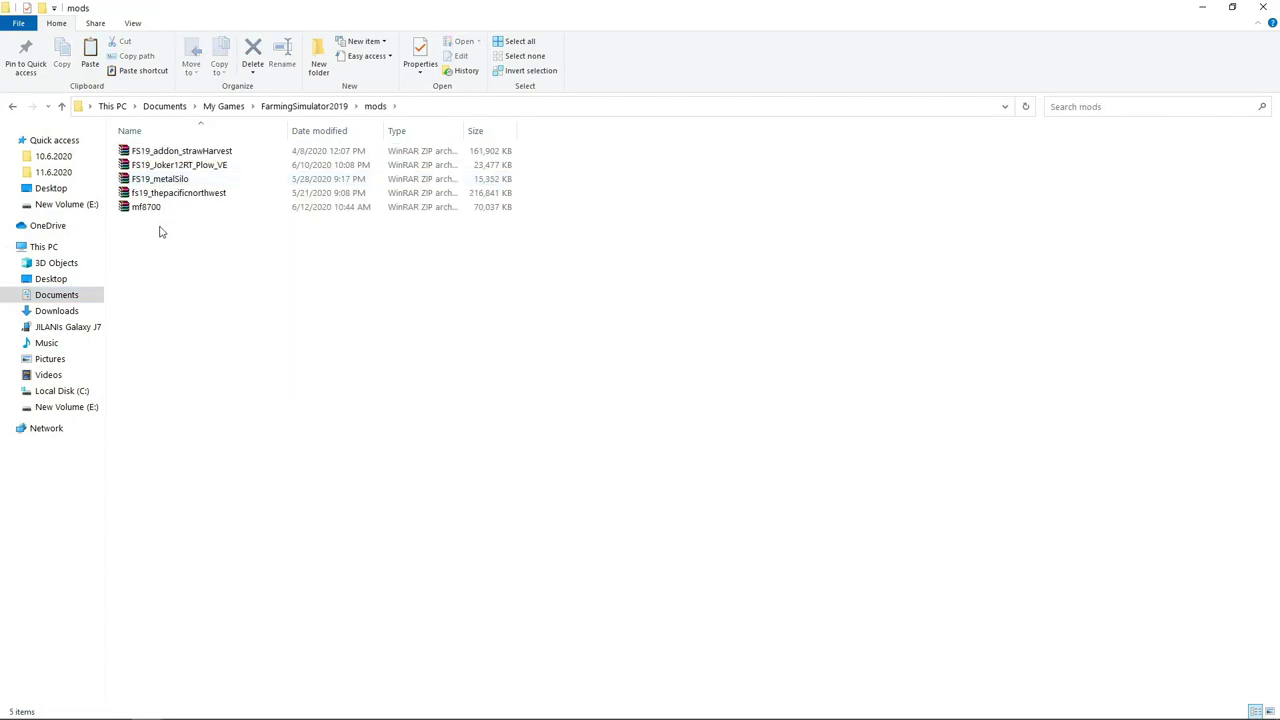
{"action": "left_click", "coordinate": [153, 208]}
{"action": "key", "text": "shift+Delete"}
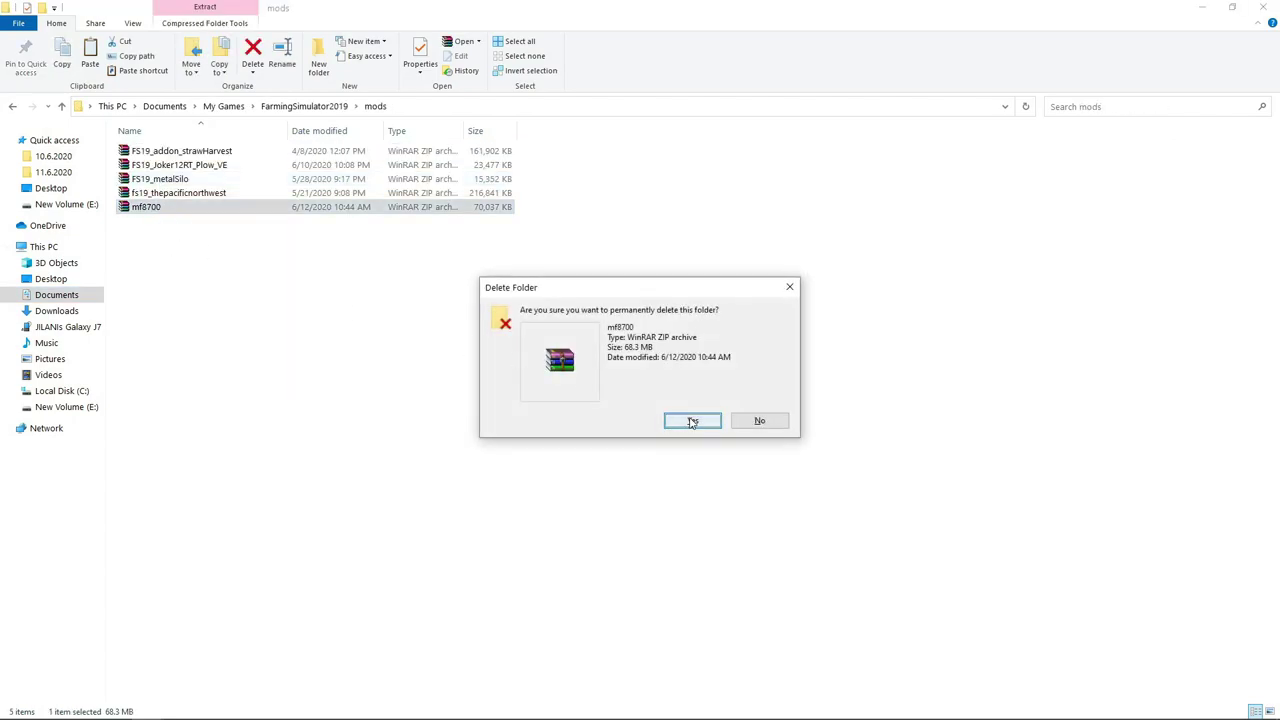
{"action": "left_click", "coordinate": [691, 422]}
- Close Explorer and bring up the options for the mf8700 archive on the desktop
{"action": "left_click", "coordinate": [1263, 7]}
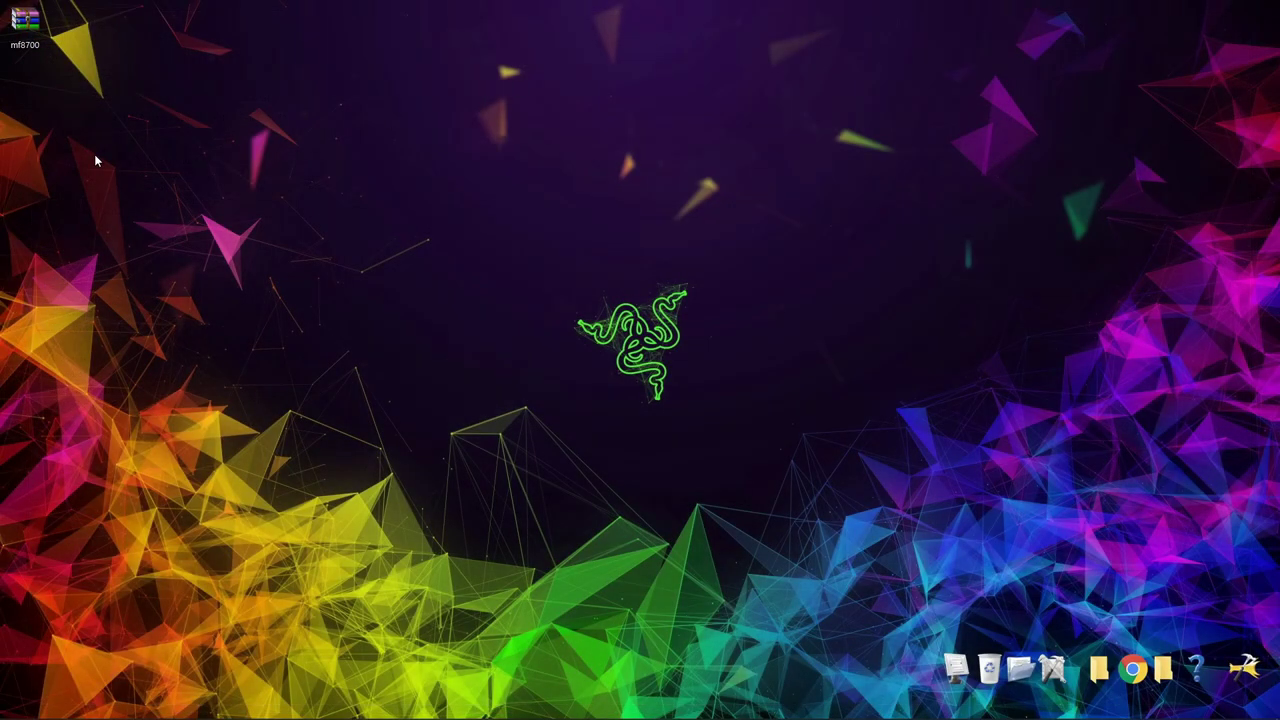
{"action": "left_click_drag", "start_coordinate": [70, 97], "coordinate": [15, 10]}
{"action": "right_click", "coordinate": [22, 17]}
- Extract mf8700 with WinRAR into a Desktop mf8700 folder, refresh the desktop, and open the new folder
{"action": "left_click", "coordinate": [70, 45]}
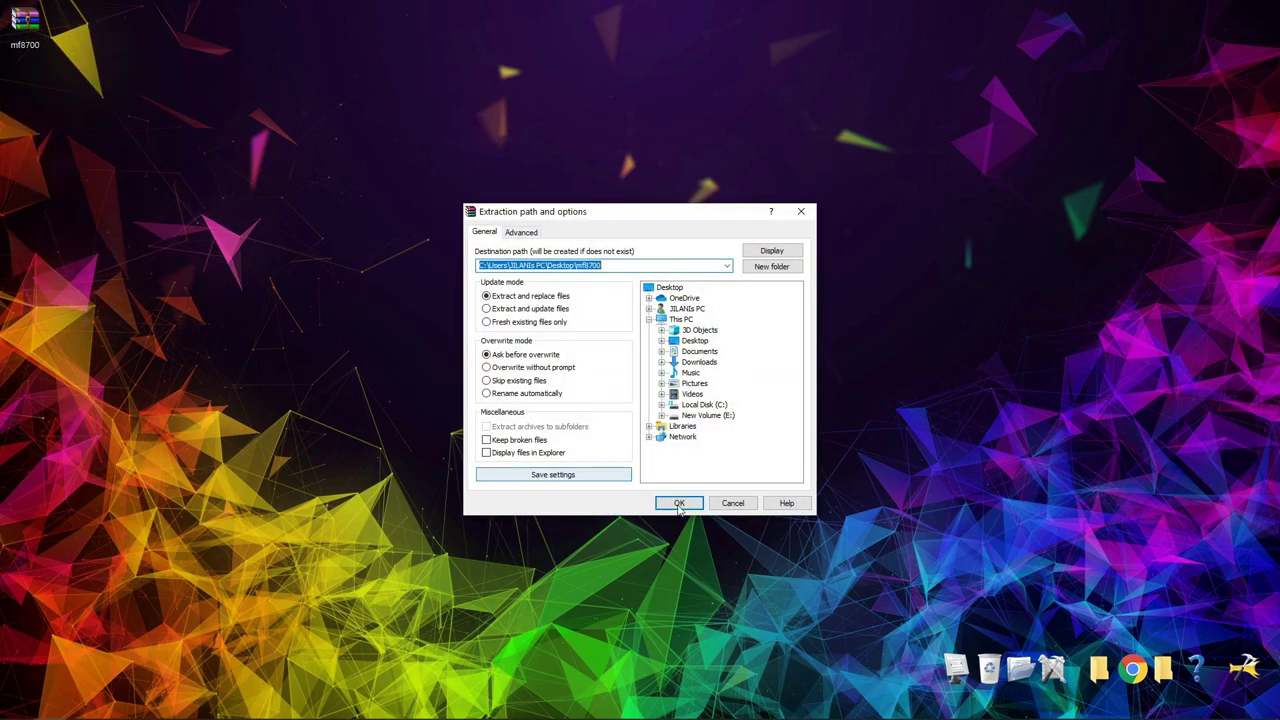
{"action": "left_click", "coordinate": [684, 504]}
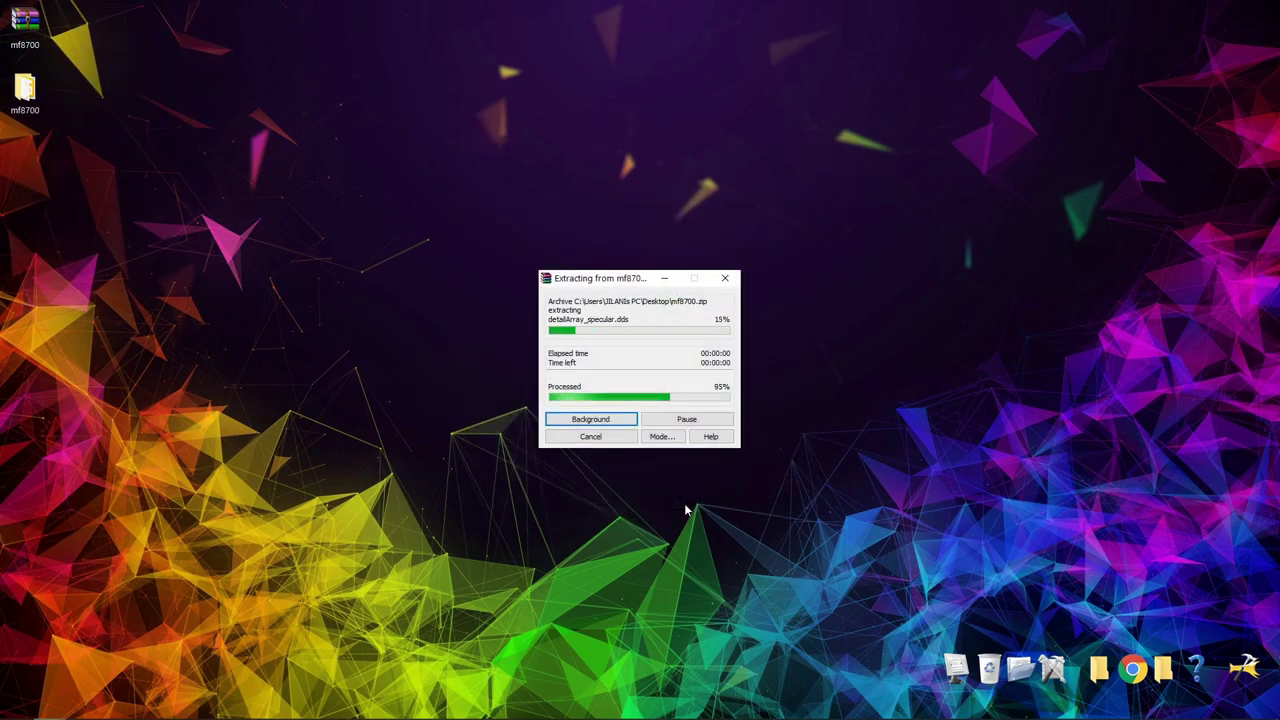
{"action": "right_click", "coordinate": [104, 100]}
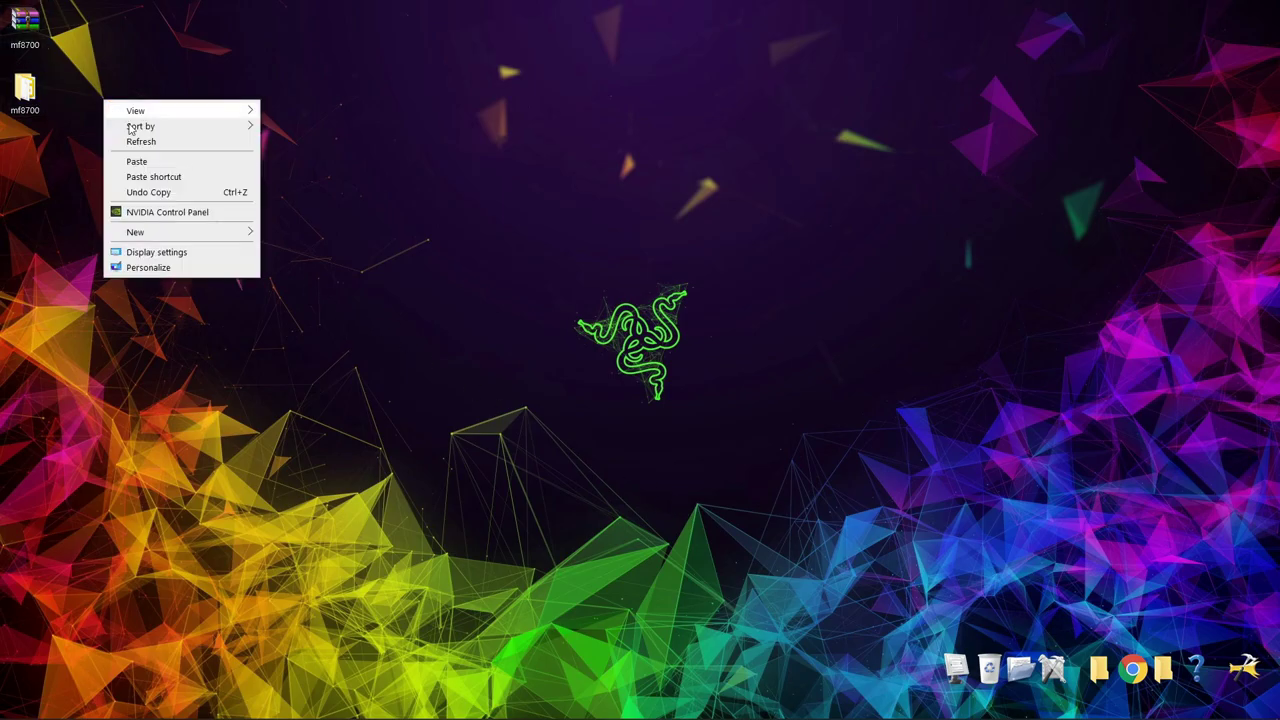
{"action": "left_click", "coordinate": [141, 142]}
{"action": "double_click", "coordinate": [25, 90]}
{"action": "right_click", "coordinate": [425, 431]}
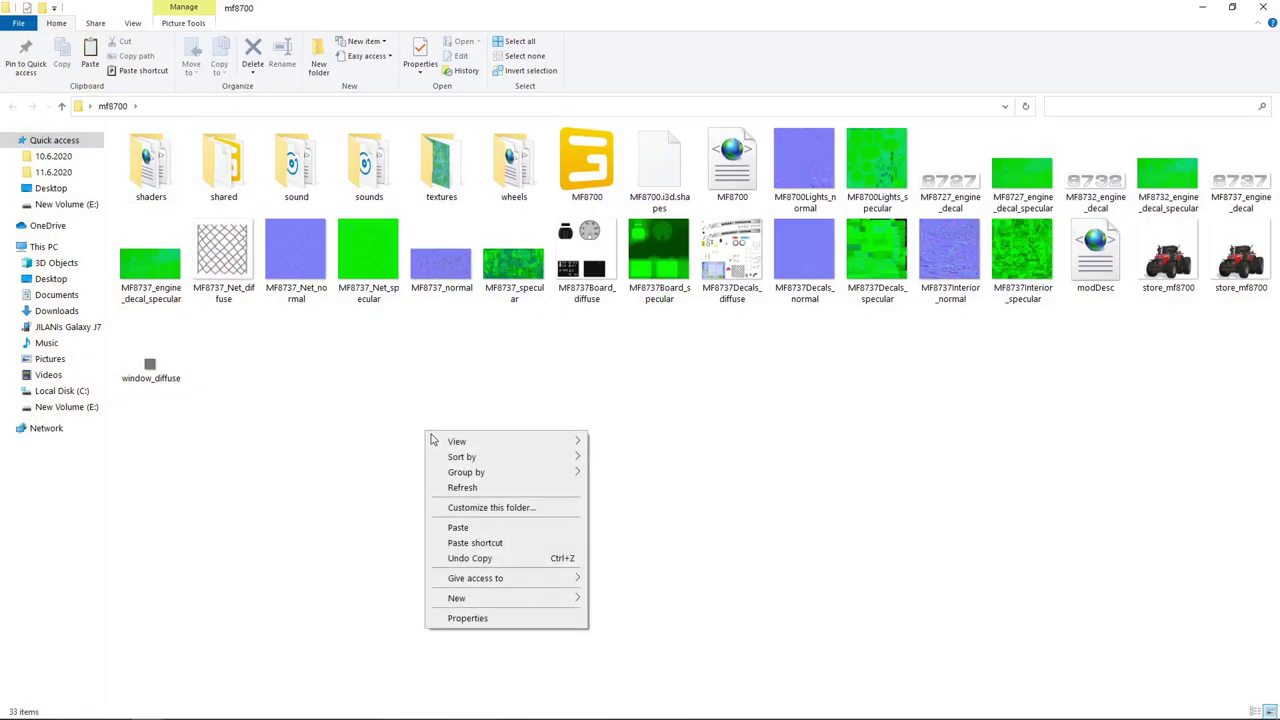
- Refresh the mf8700 folder and open MF8737Decals_diffuse with paint.net
{"action": "left_click", "coordinate": [466, 487]}
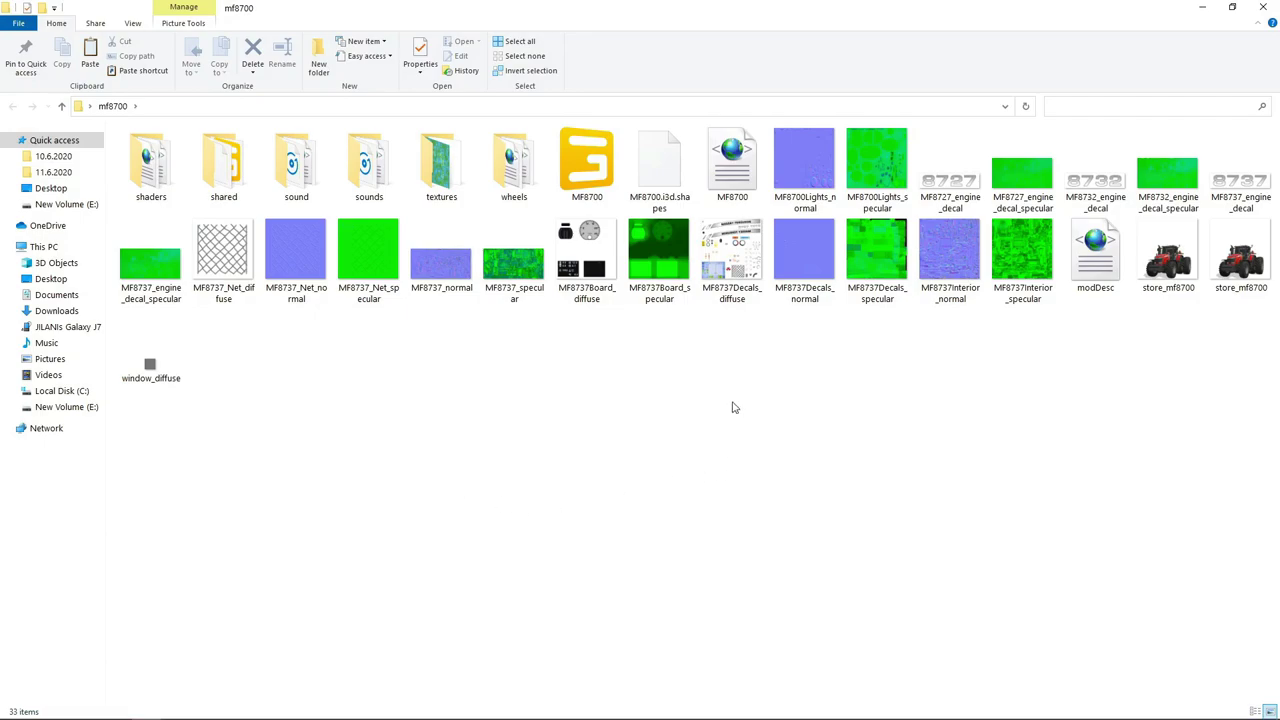
{"action": "right_click", "coordinate": [735, 235]}
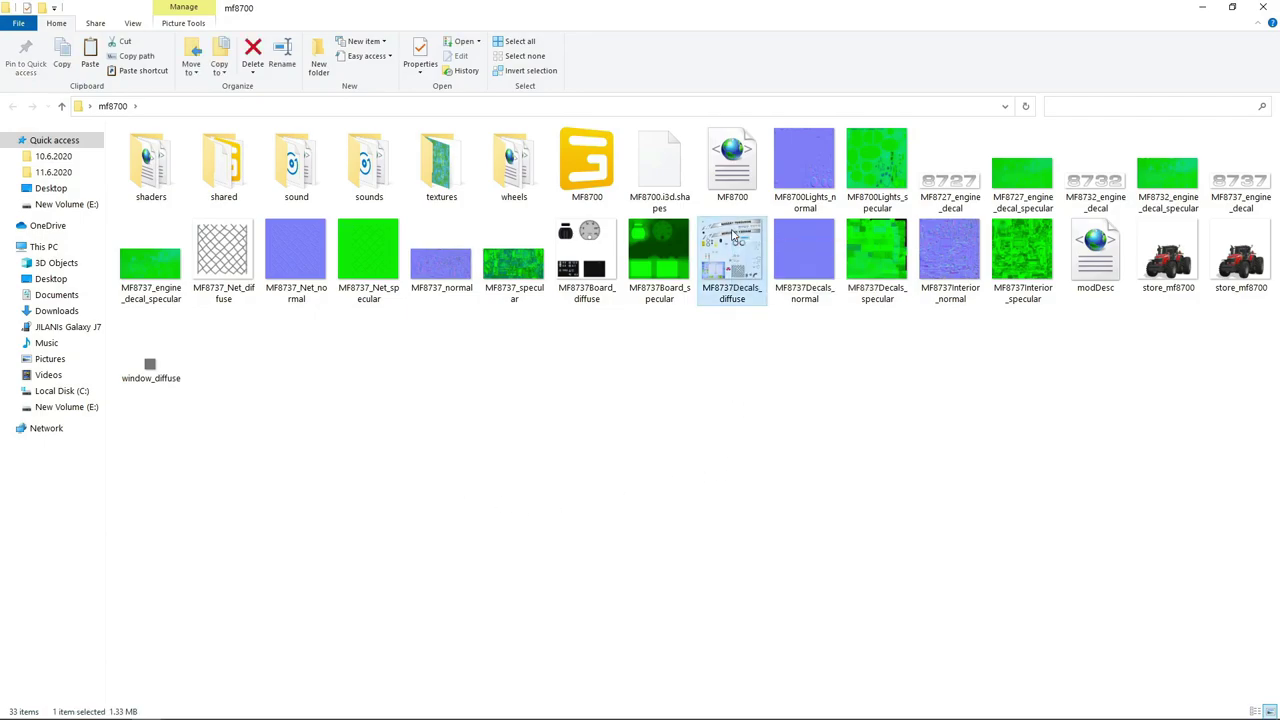
{"action": "left_click", "coordinate": [686, 366]}
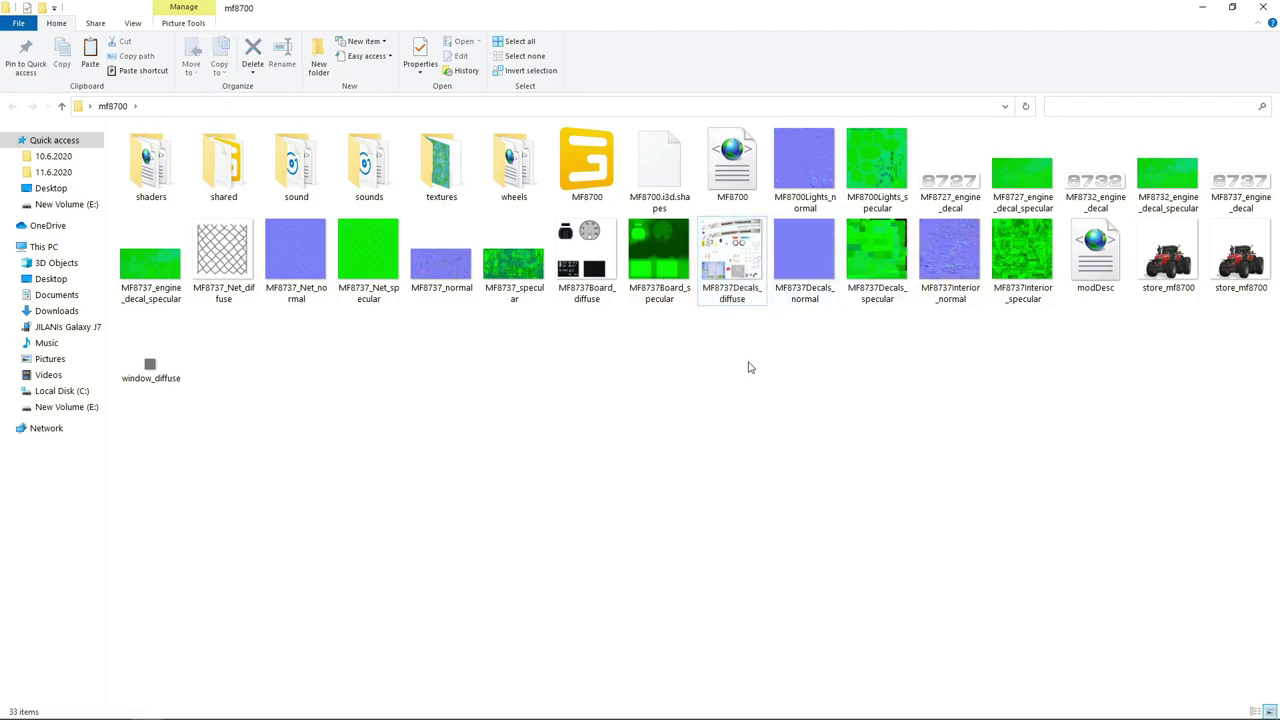
{"action": "right_click", "coordinate": [725, 232]}
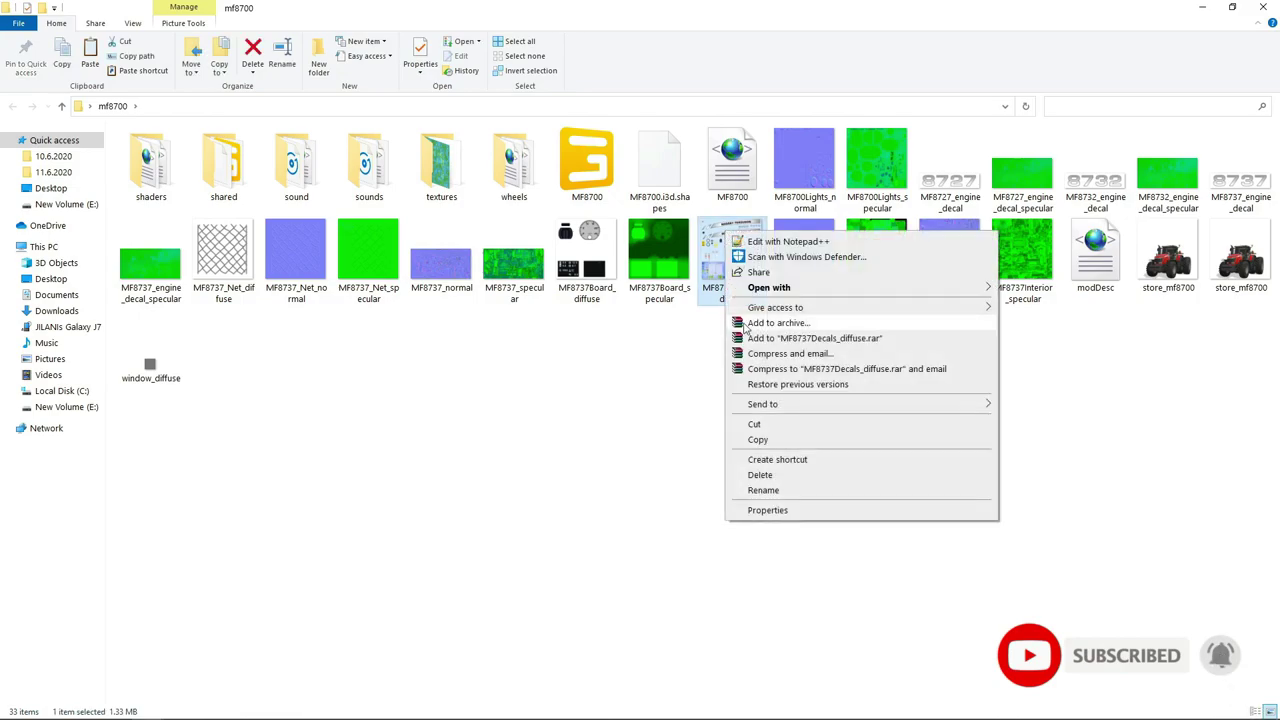
{"action": "mouse_move", "coordinate": [792, 290]}
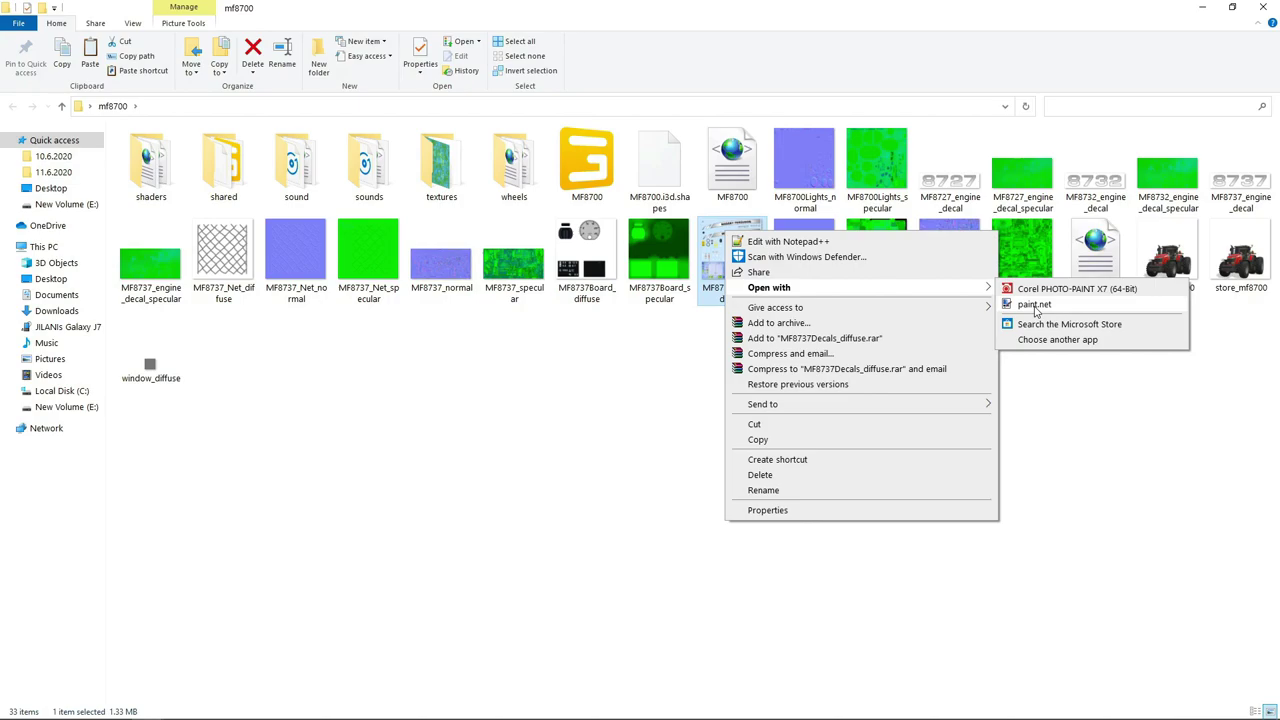
{"action": "left_click", "coordinate": [1035, 305]}
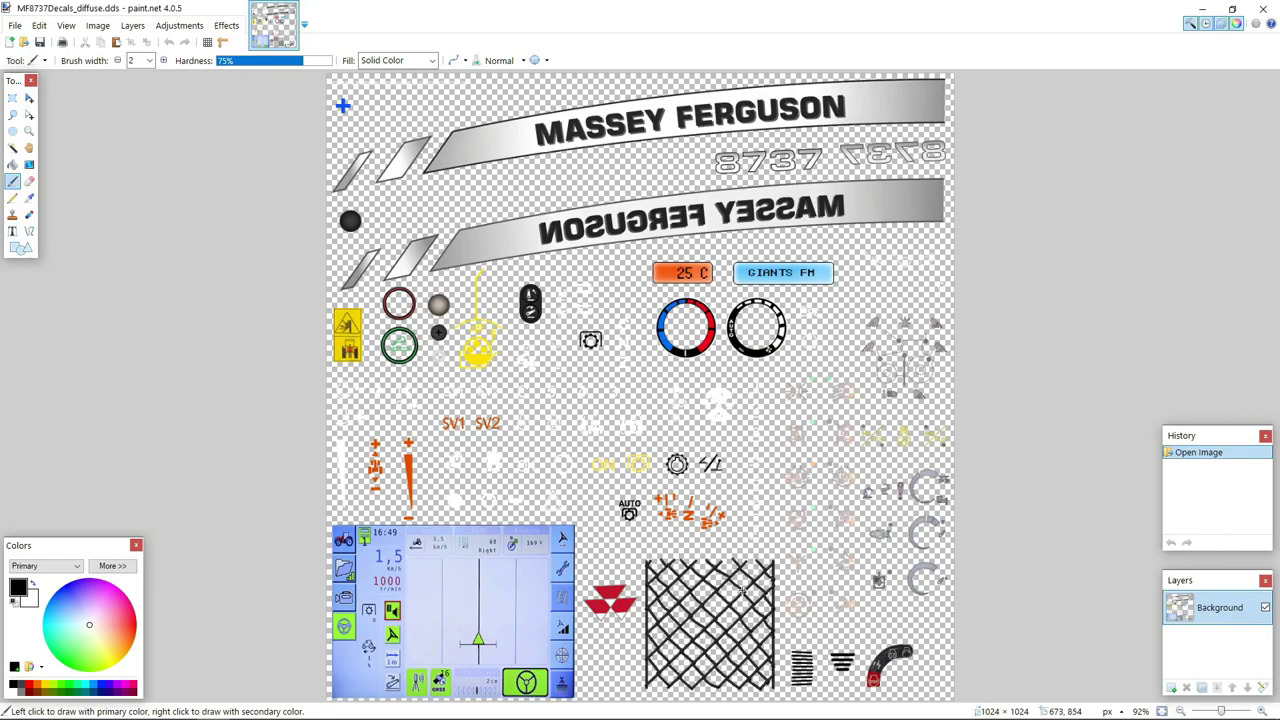
- Undo the test brush strokes on both decal banners, restoring the texture as opened
{"action": "left_click", "coordinate": [408, 264]}
{"action": "left_click_drag", "start_coordinate": [475, 250], "coordinate": [522, 236]}
{"action": "mouse_move", "coordinate": [506, 140]}
{"action": "left_mouse_down"}
{"action": "mouse_move", "coordinate": [475, 148]}
{"action": "mouse_move", "coordinate": [515, 145]}
{"action": "mouse_move", "coordinate": [494, 148]}
{"action": "left_mouse_up"}
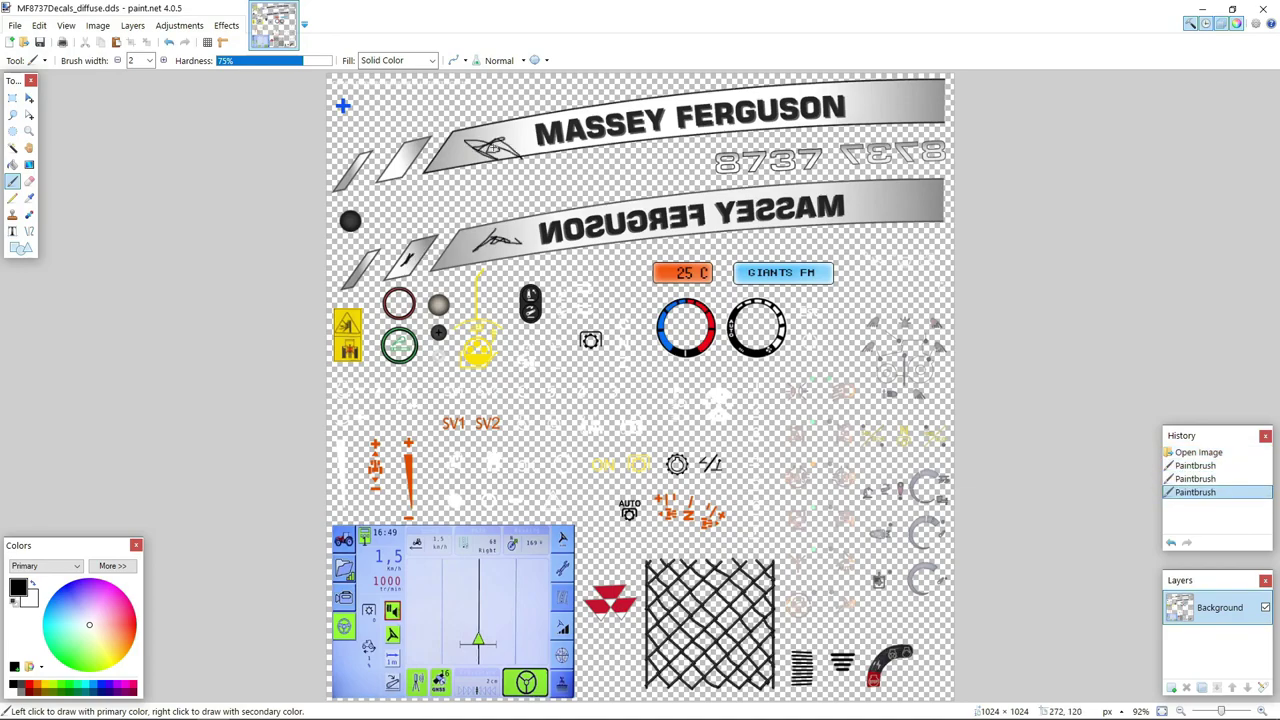
{"action": "key", "text": "ctrl+z"}
{"action": "key", "text": "ctrl+z"}
{"action": "key", "text": "ctrl+z"}
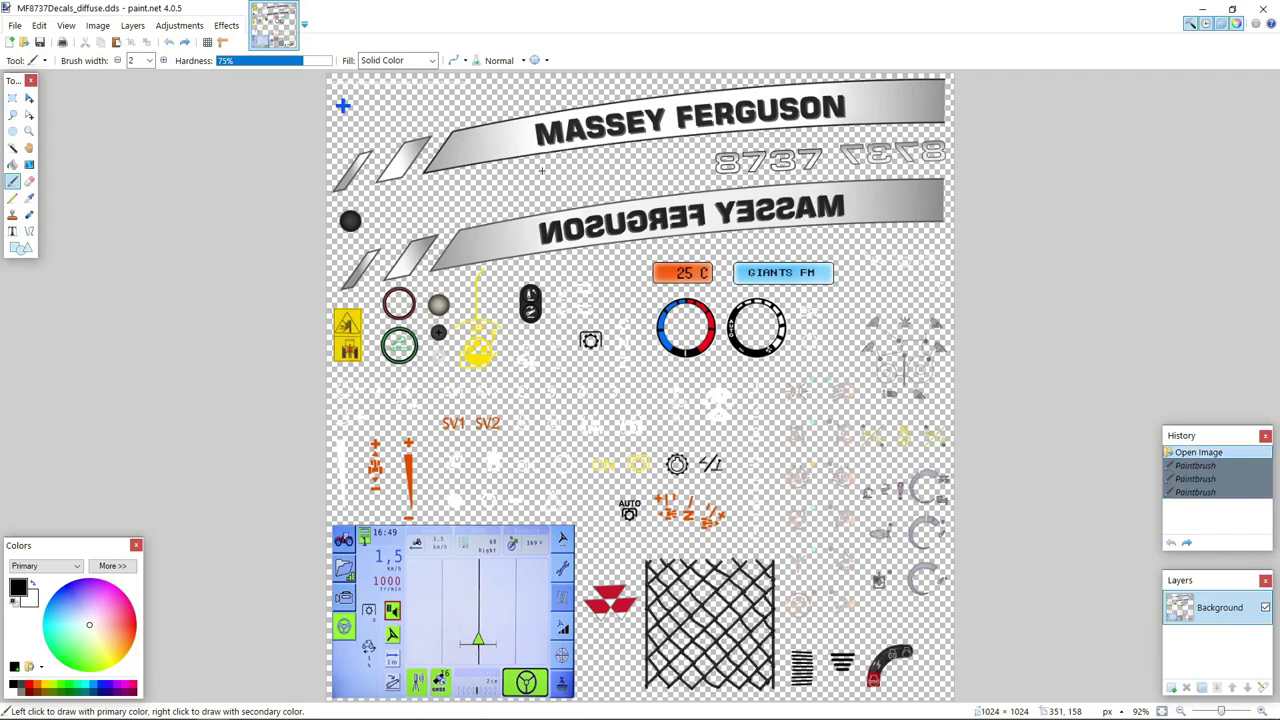
{"action": "left_click", "coordinate": [13, 232]}
- Type REALsimGAMING to the right of FERGUSON on the upper banner
{"action": "left_click", "coordinate": [848, 100]}
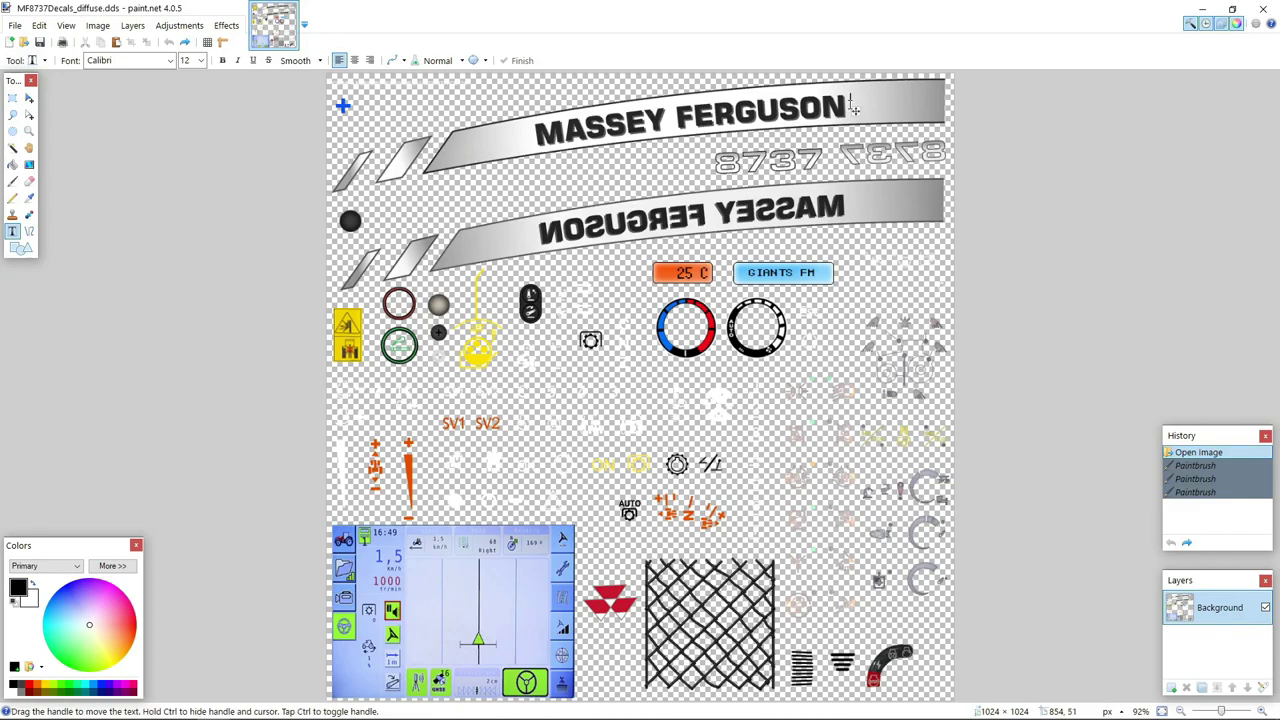
{"action": "type", "text": "REALsimGAMING"}
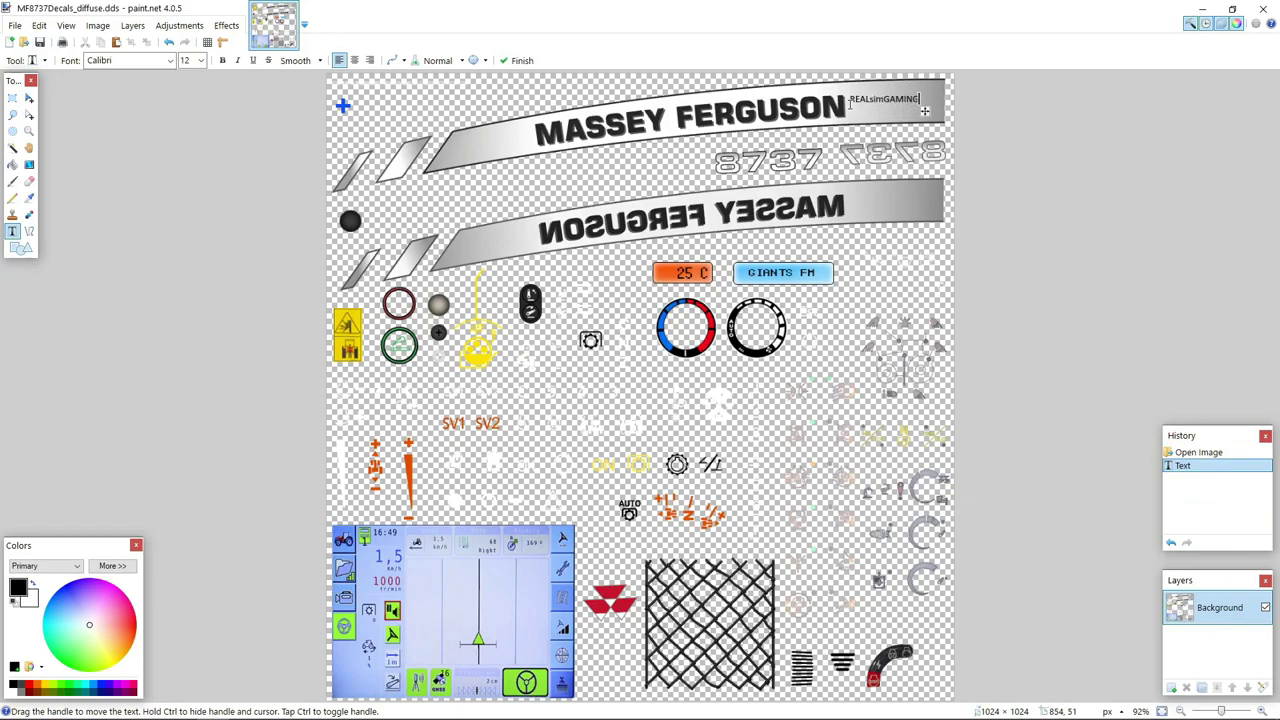
{"action": "left_click_drag", "start_coordinate": [925, 111], "coordinate": [932, 119]}
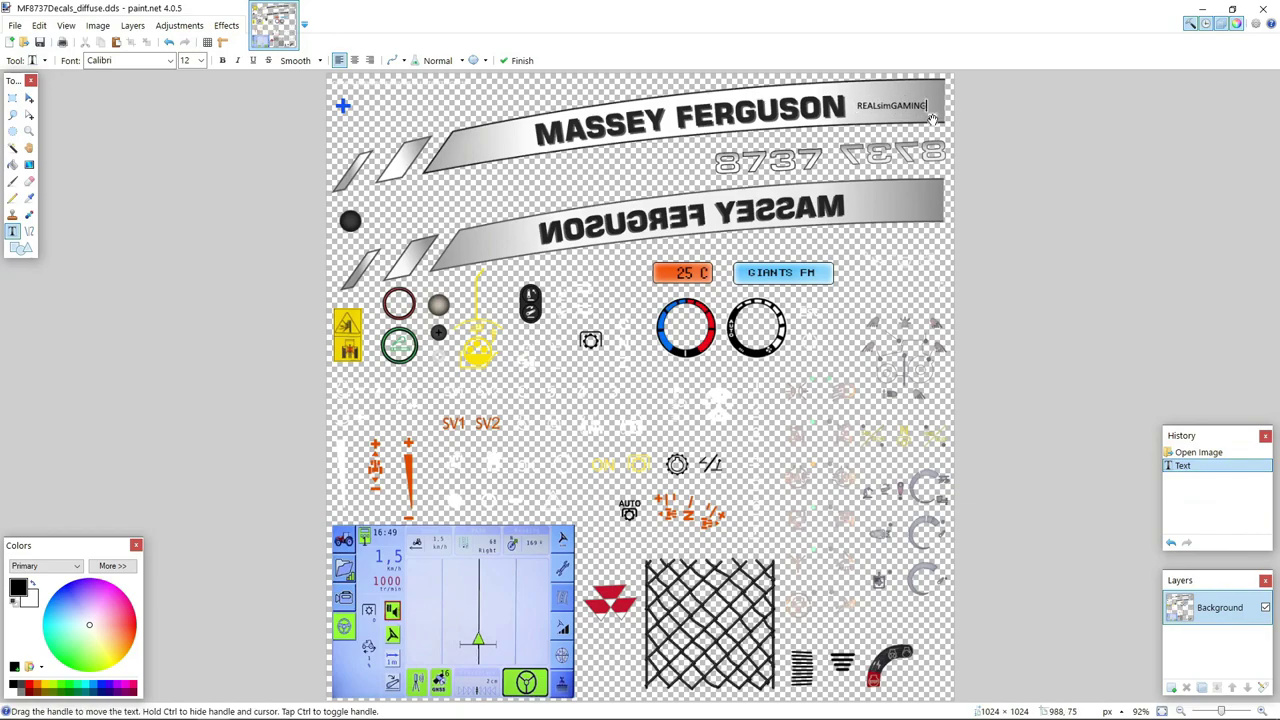
{"action": "left_click", "coordinate": [200, 60]}
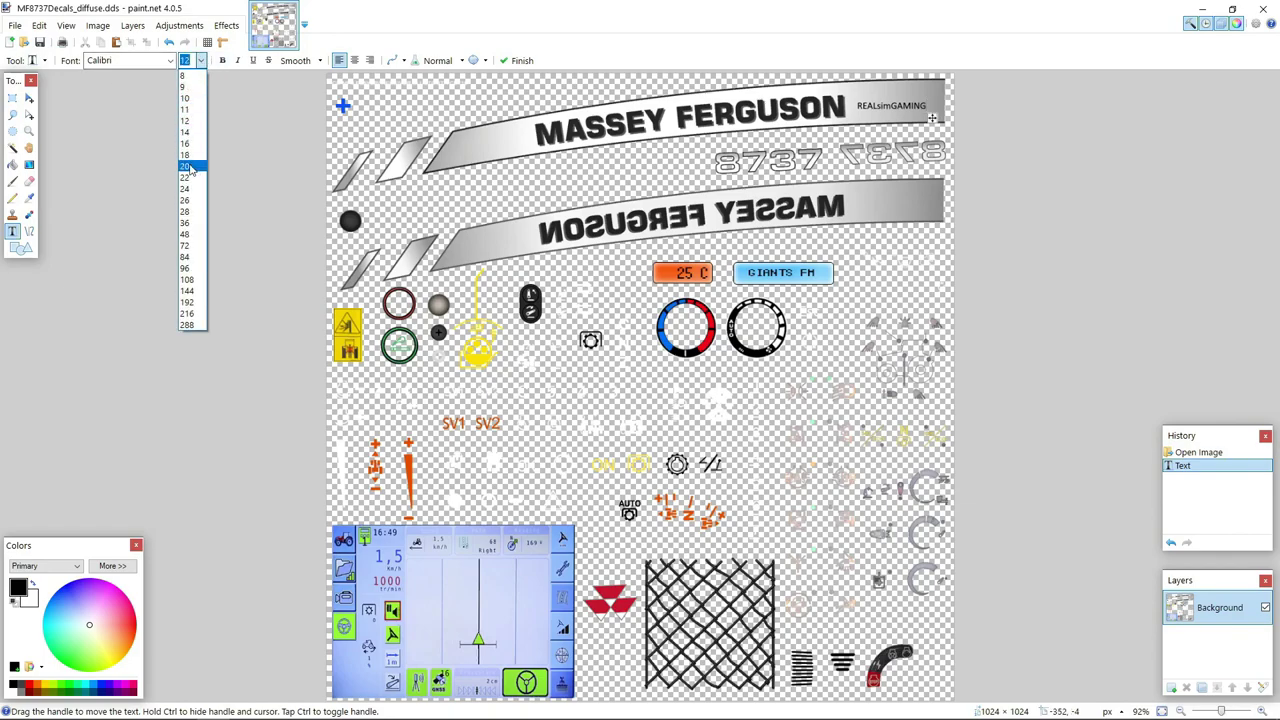
{"action": "left_click", "coordinate": [185, 155]}
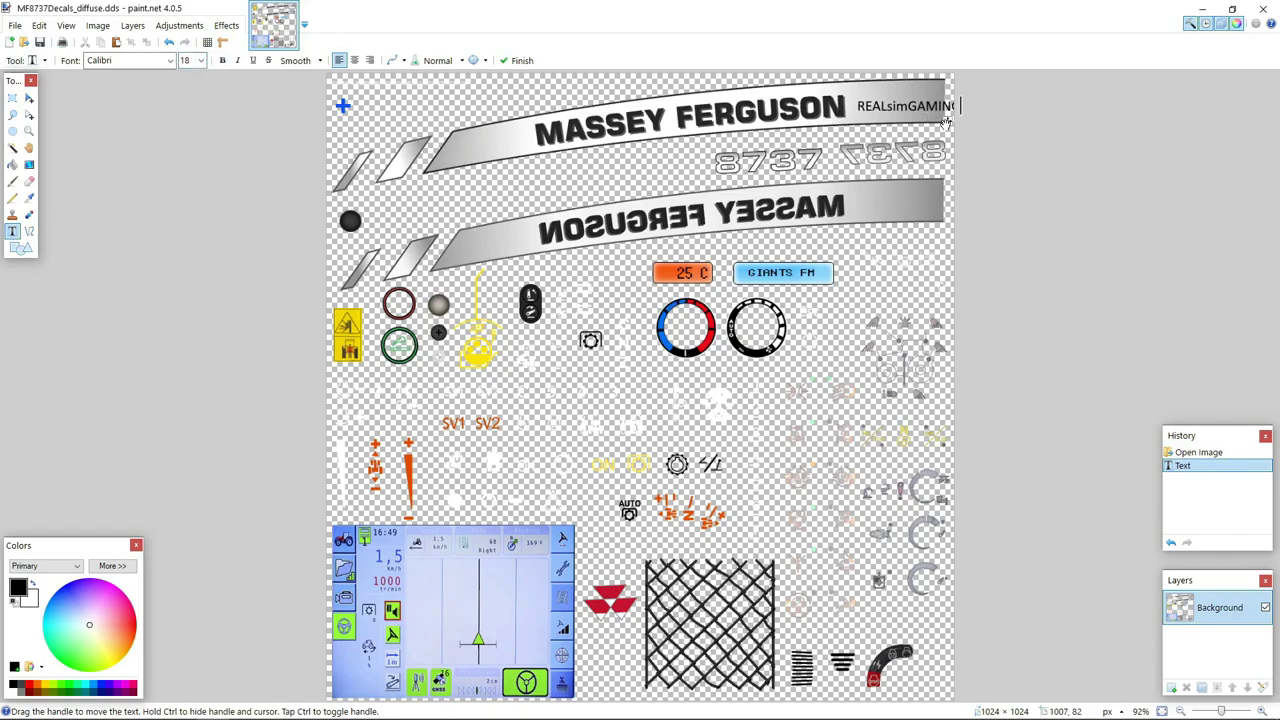
{"action": "left_click_drag", "start_coordinate": [940, 122], "coordinate": [932, 122]}
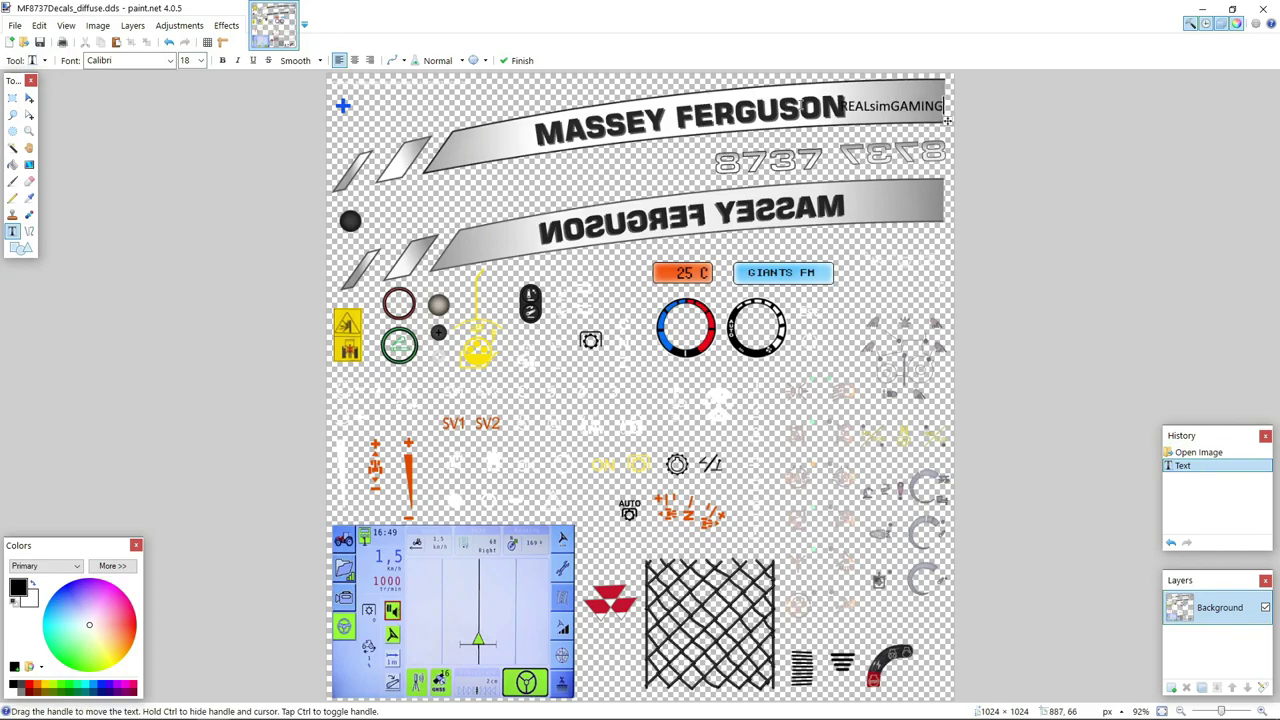
- Make the text 16 pt bold and fit it snugly beside MASSEY FERGUSON
{"action": "left_click", "coordinate": [201, 60]}
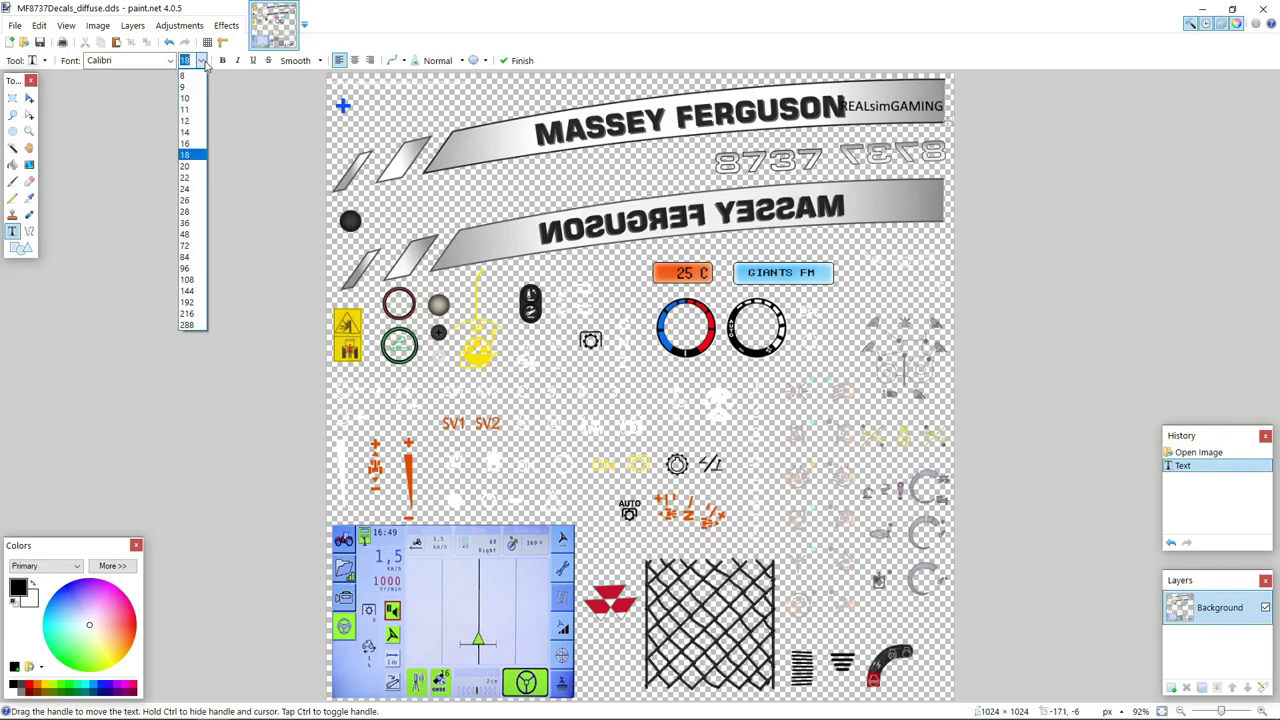
{"action": "left_click", "coordinate": [186, 143]}
{"action": "left_click_drag", "start_coordinate": [941, 122], "coordinate": [946, 126]}
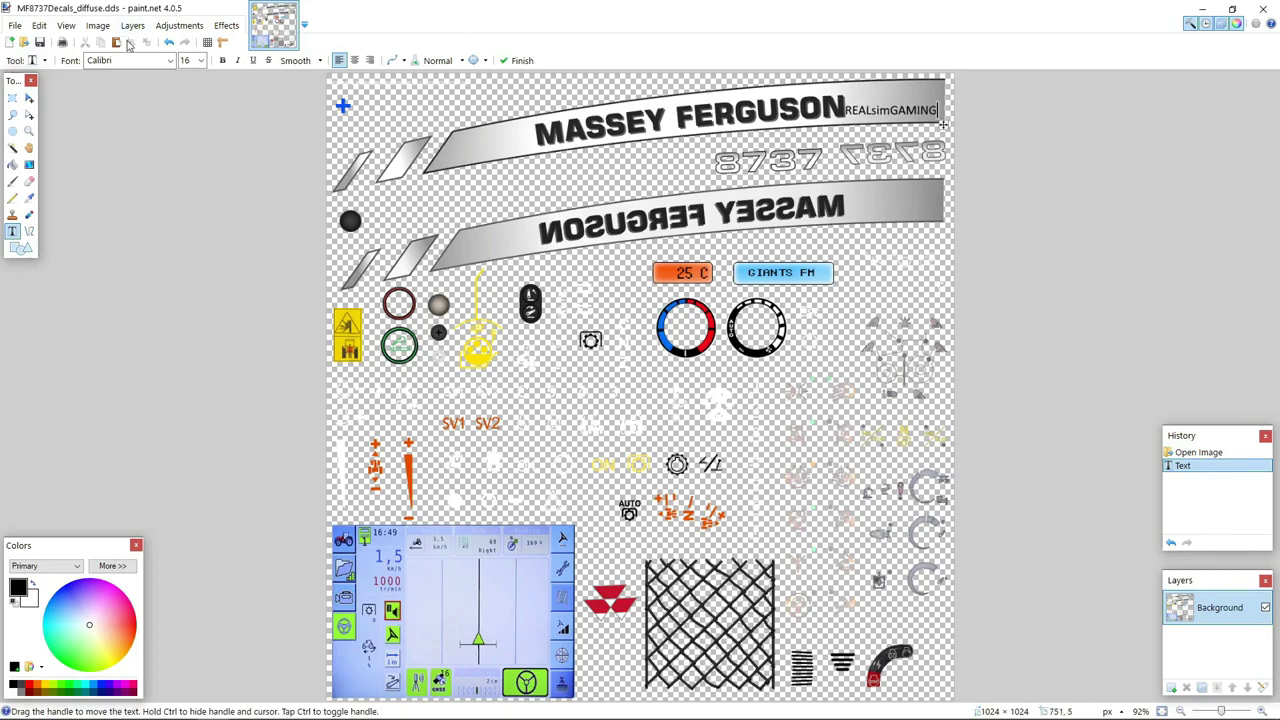
{"action": "left_click", "coordinate": [221, 61]}
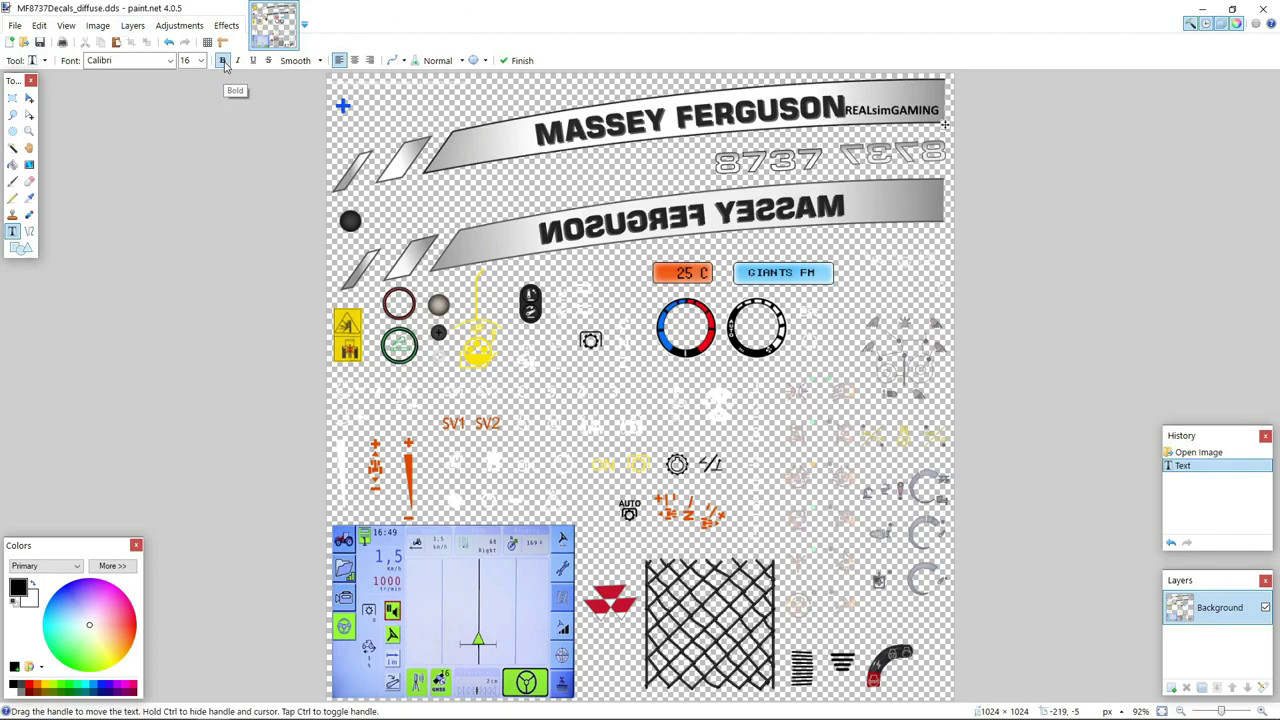
{"action": "left_click_drag", "start_coordinate": [946, 122], "coordinate": [950, 122]}
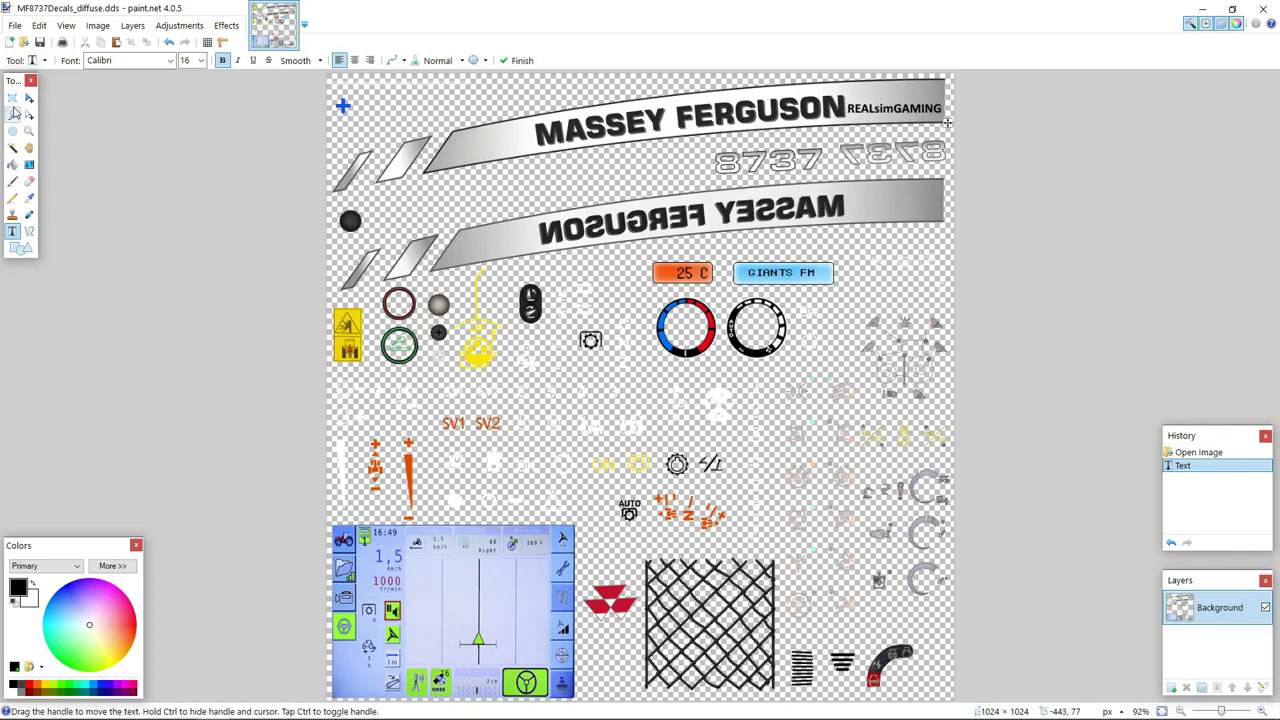
{"action": "left_click", "coordinate": [14, 116]}
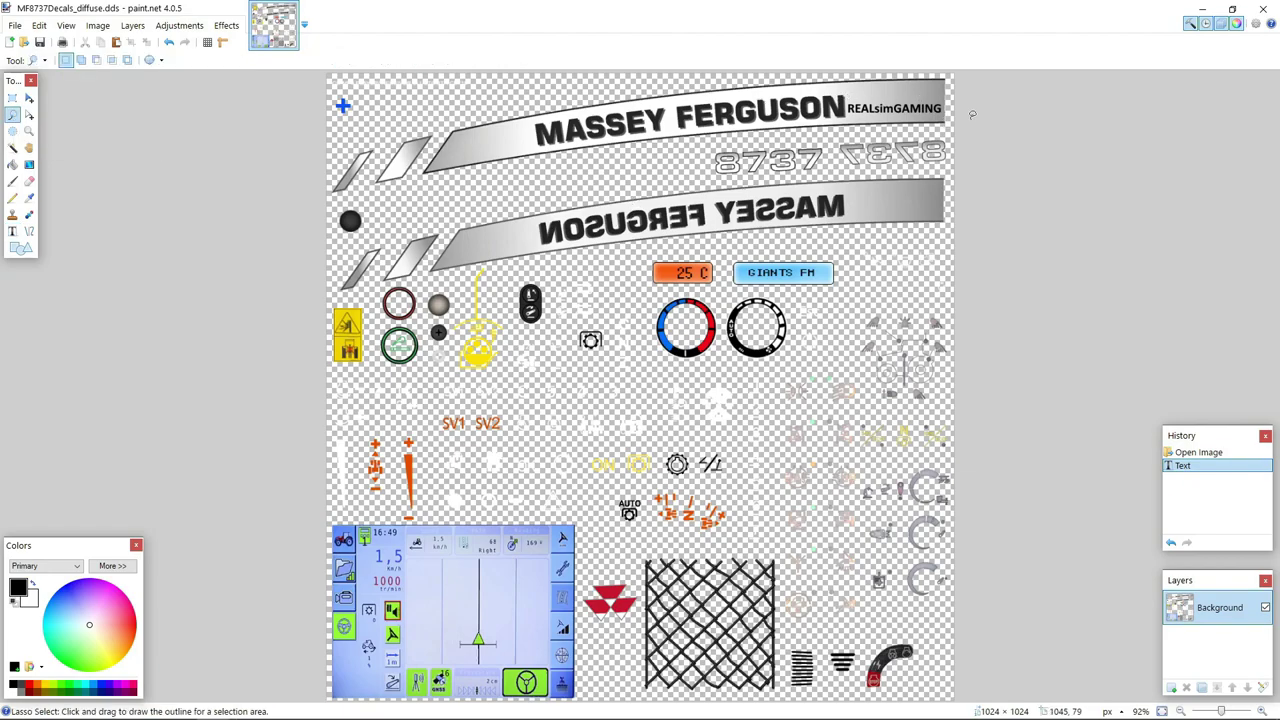
{"action": "scroll", "coordinate": [1027, 100], "scroll_direction": "up", "scroll_amount": 3}
- Paste a copy of the REALsimGAMING lettering onto the lower banner and flip it horizontally
{"action": "scroll", "coordinate": [1188, 103], "scroll_direction": "up", "scroll_amount": 1}
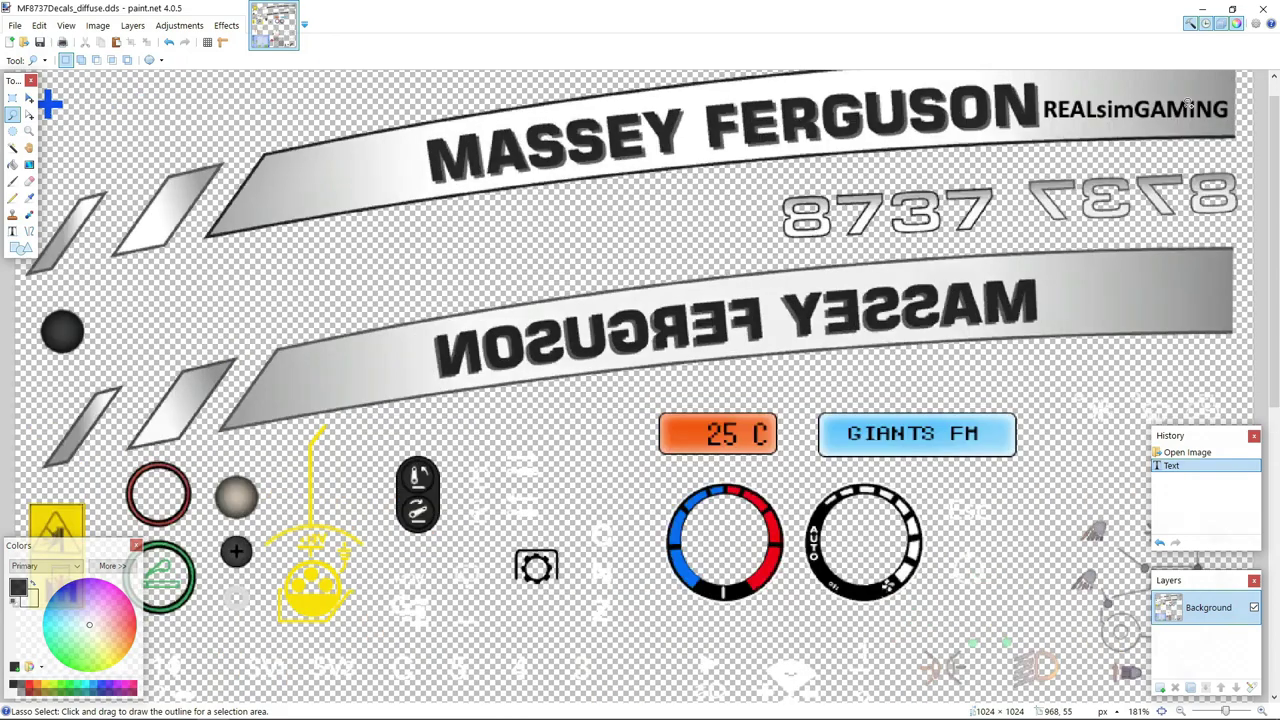
{"action": "mouse_move", "coordinate": [1042, 97]}
{"action": "left_mouse_down"}
{"action": "mouse_move", "coordinate": [1100, 121]}
{"action": "mouse_move", "coordinate": [1224, 122]}
{"action": "mouse_move", "coordinate": [1234, 106]}
{"action": "mouse_move", "coordinate": [1045, 97]}
{"action": "left_mouse_up"}
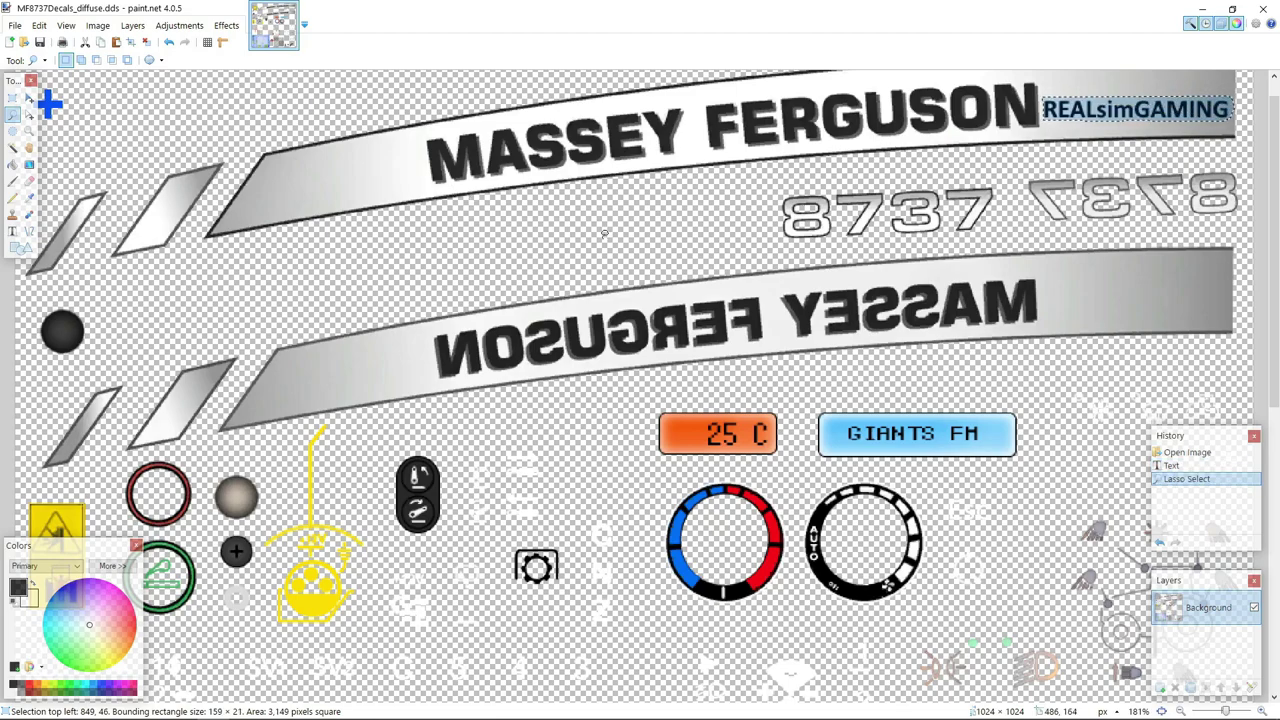
{"action": "key", "text": "ctrl+v"}
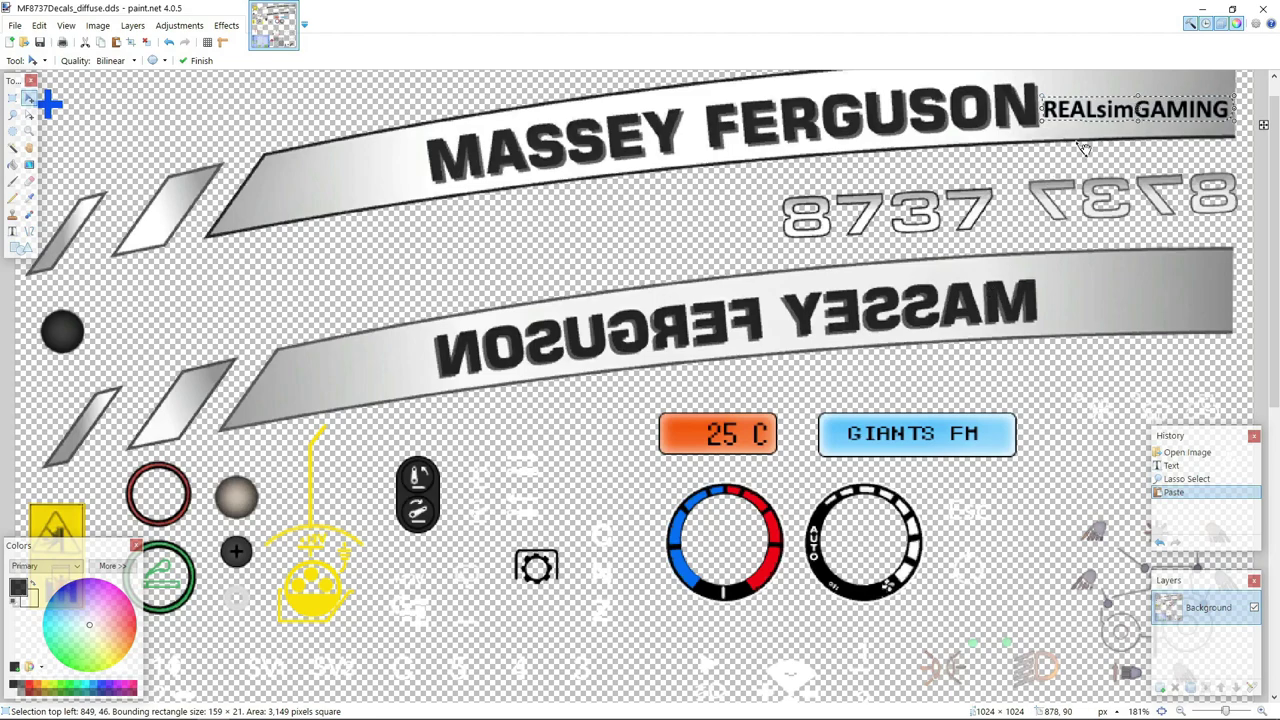
{"action": "left_click_drag", "start_coordinate": [1163, 109], "coordinate": [1163, 310]}
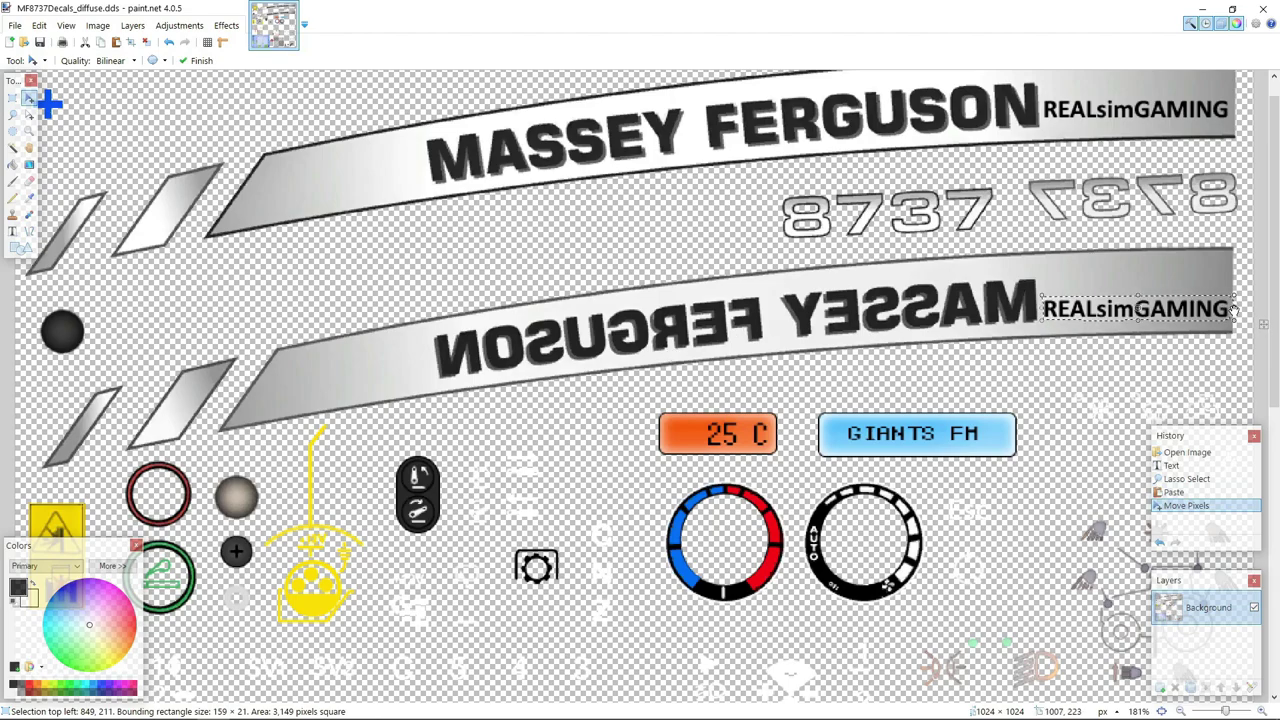
{"action": "left_click_drag", "start_coordinate": [1236, 310], "coordinate": [1008, 322]}
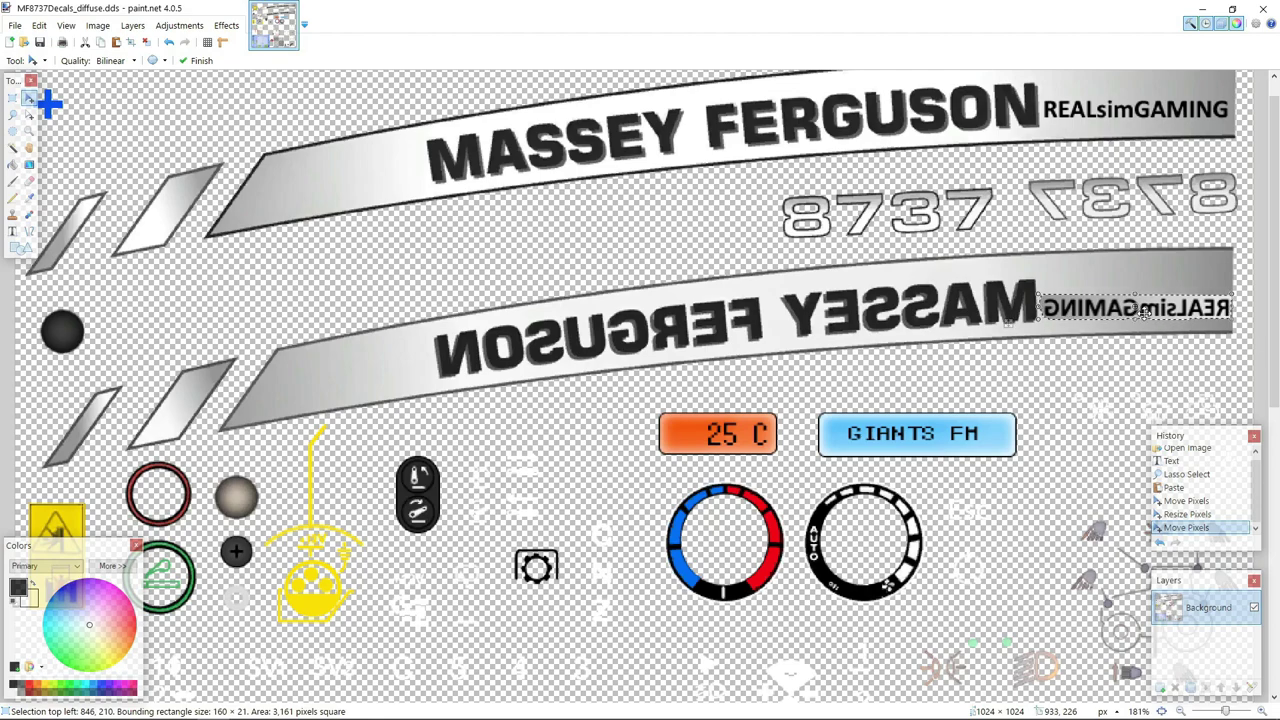
- Fine-tune the mirrored copy's size and position beside the reversed MASSEY FERGUSON and commit it
{"action": "left_click_drag", "start_coordinate": [1075, 328], "coordinate": [1076, 326]}
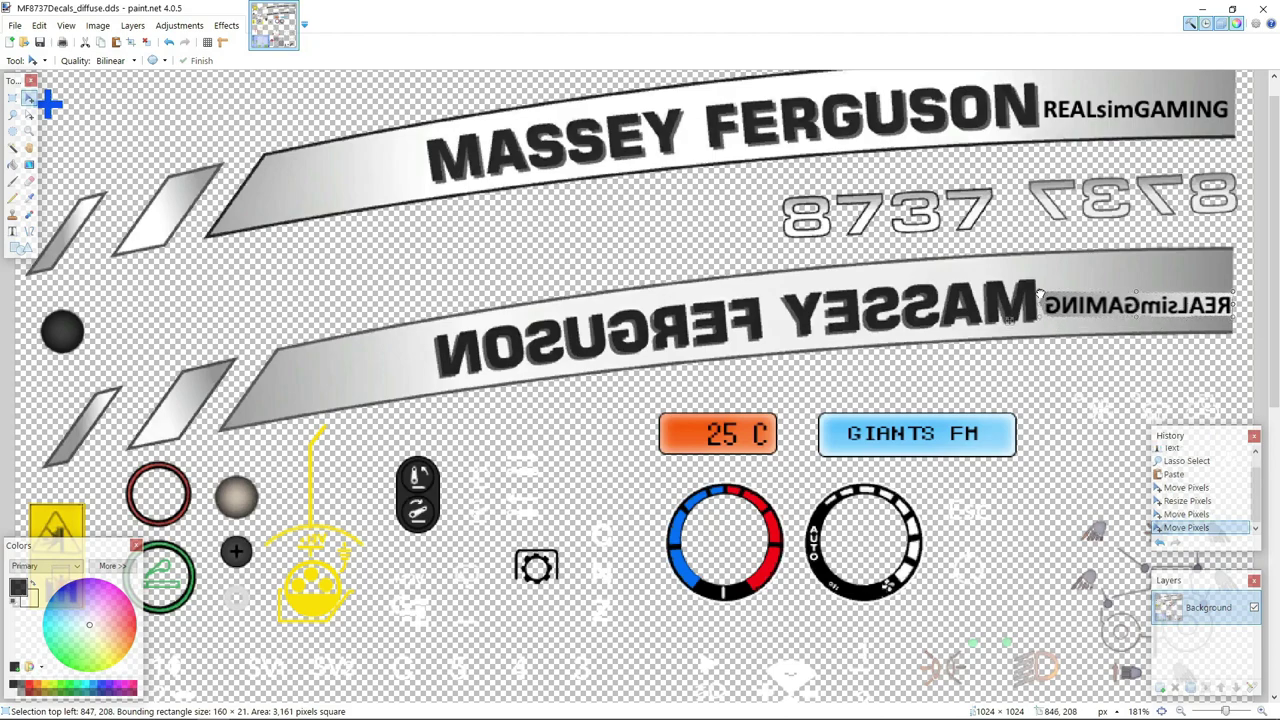
{"action": "left_click_drag", "start_coordinate": [1040, 296], "coordinate": [1040, 299]}
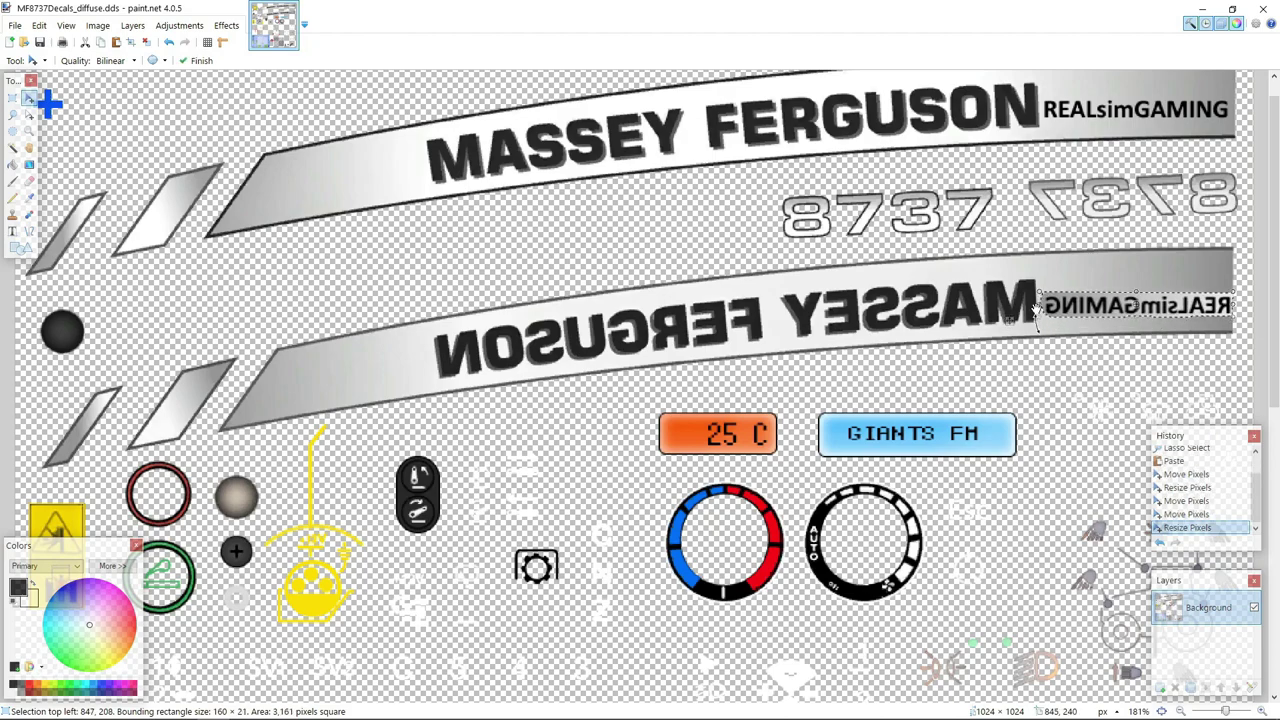
{"action": "left_click_drag", "start_coordinate": [1136, 307], "coordinate": [1170, 305]}
{"action": "scroll", "coordinate": [734, 311], "scroll_direction": "down", "scroll_amount": 1}
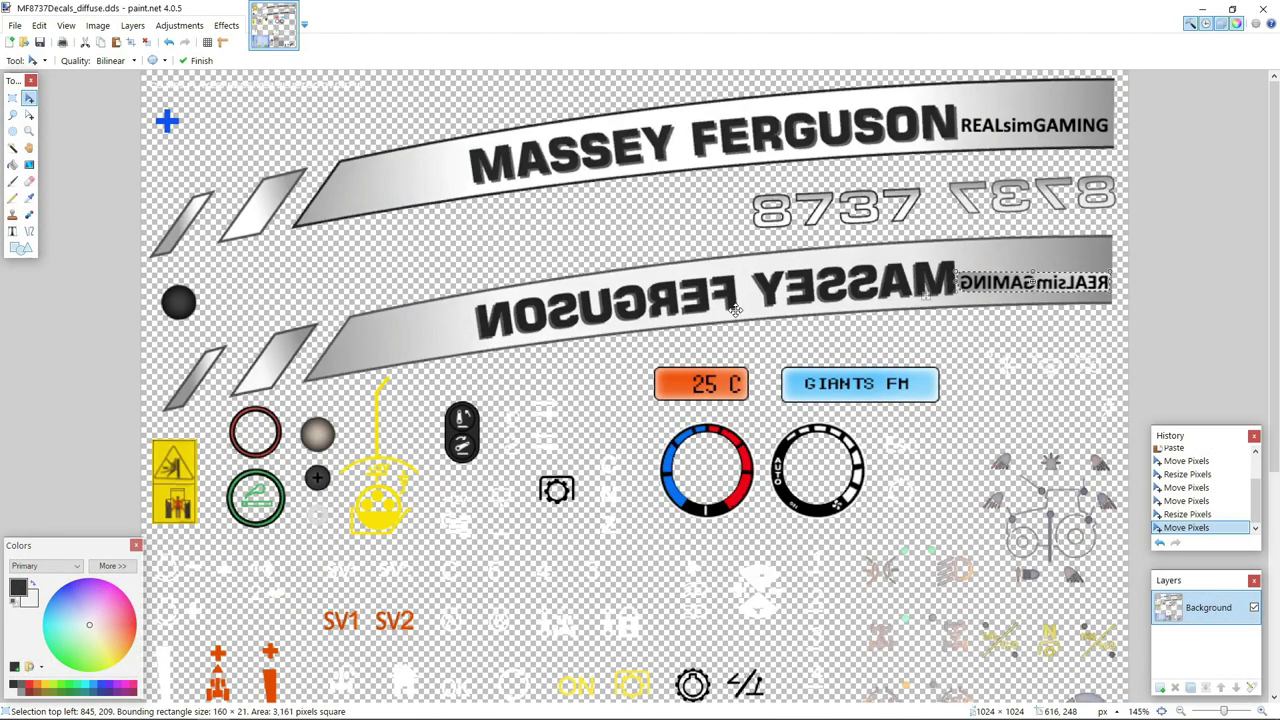
{"action": "scroll", "coordinate": [723, 370], "scroll_direction": "down", "scroll_amount": 5}
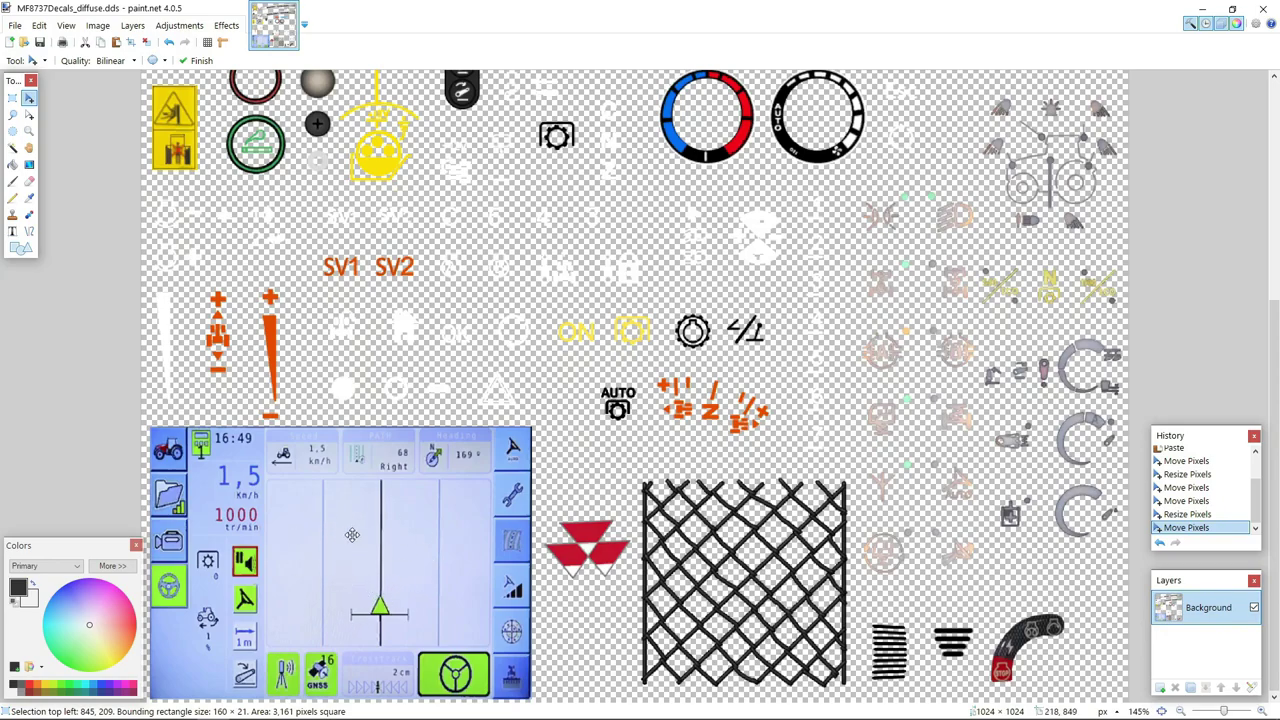
{"action": "scroll", "coordinate": [352, 534], "scroll_direction": "up", "scroll_amount": 5}
{"action": "key", "text": "o"}
{"action": "left_click", "coordinate": [653, 354]}
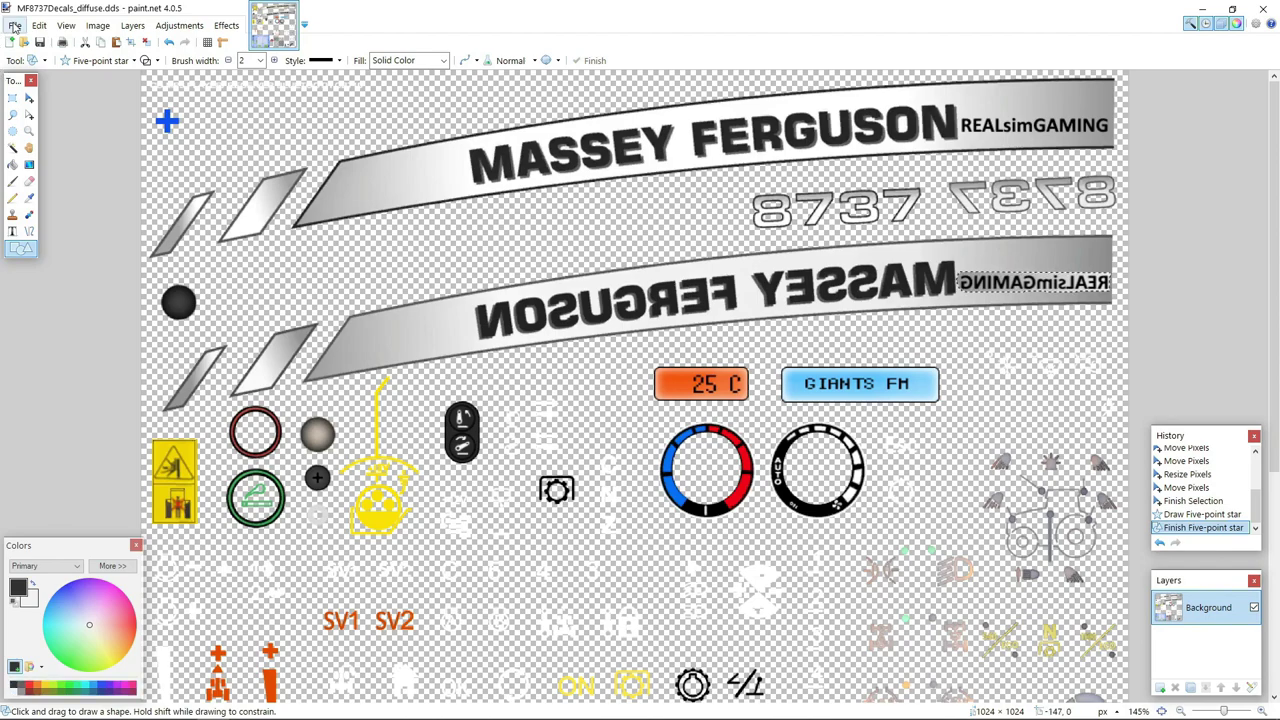
{"action": "left_click", "coordinate": [14, 26]}
- Save the decal texture as DDS with DXT1 compression and close paint.net
{"action": "left_click", "coordinate": [41, 125]}
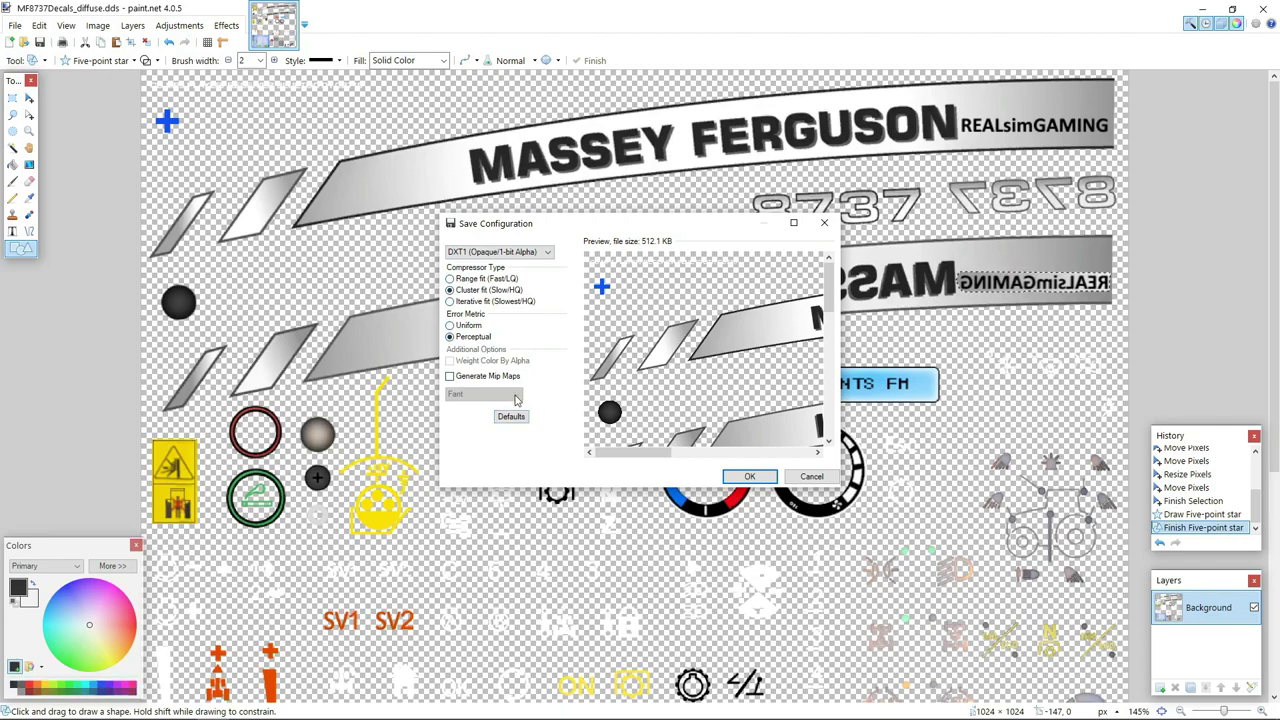
{"action": "left_click", "coordinate": [764, 478]}
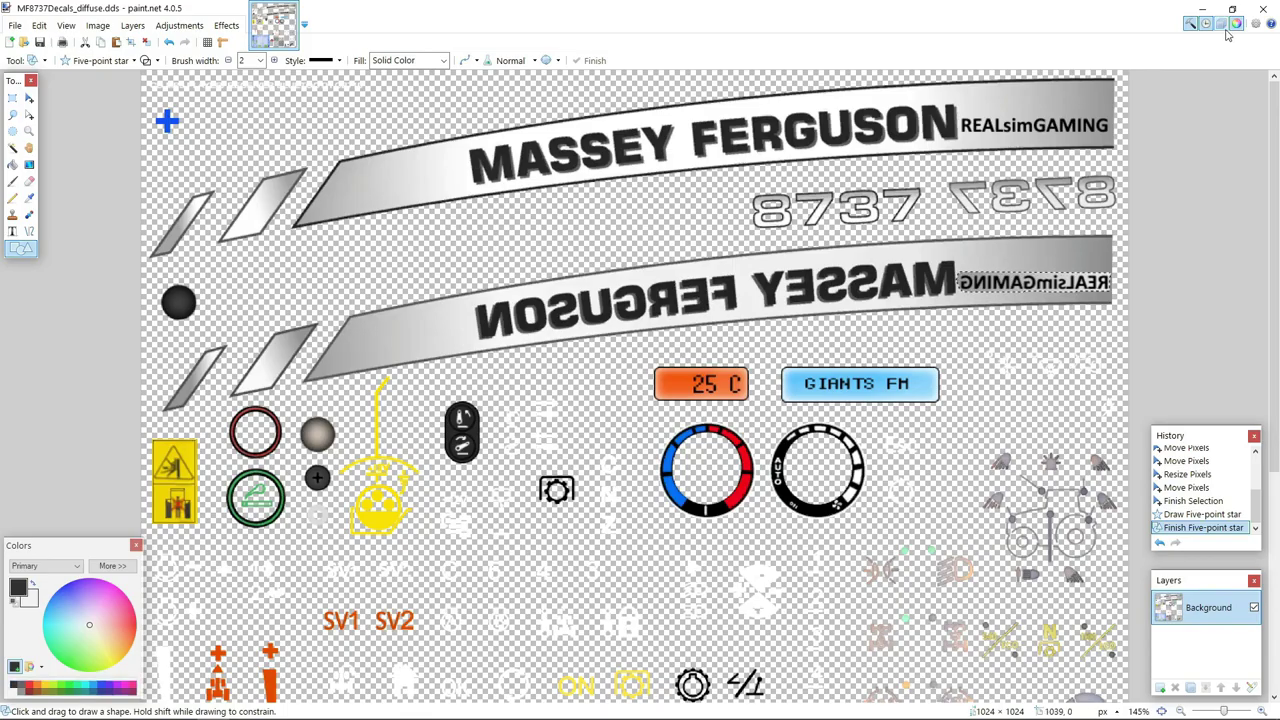
{"action": "left_click", "coordinate": [1263, 8]}
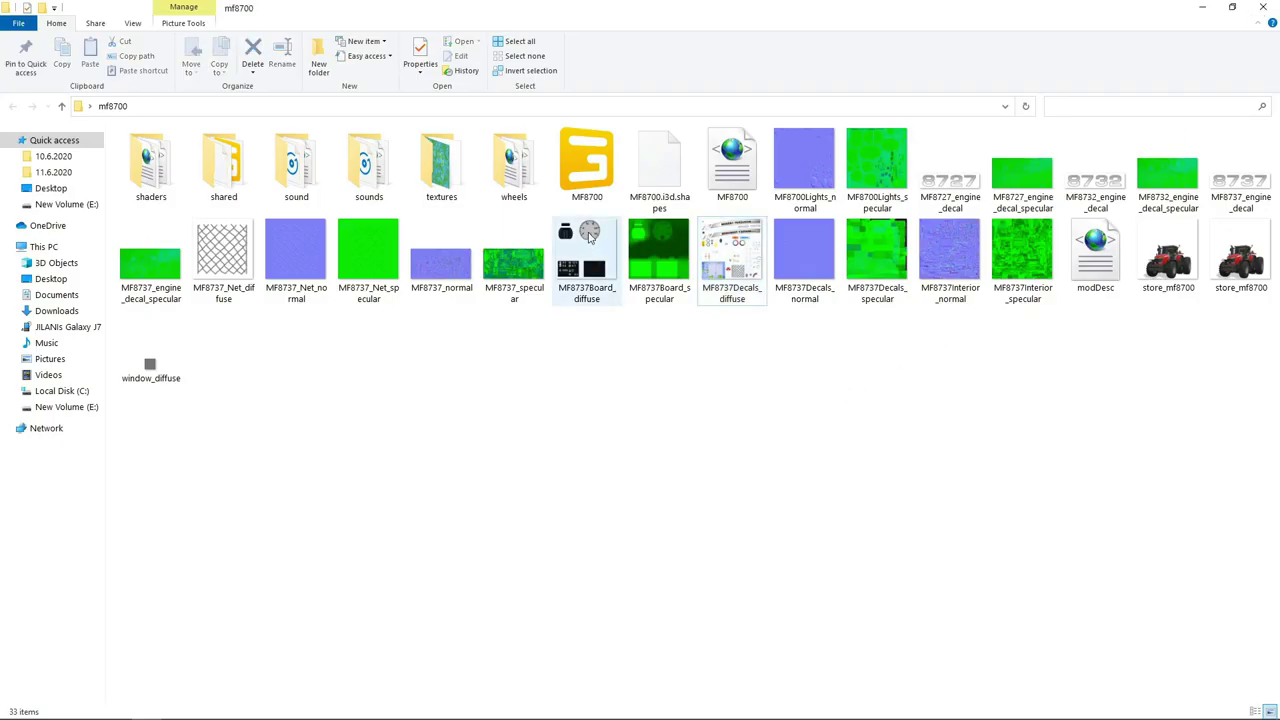
- Open MF8737Board_diffuse in paint.net, drawing and undoing a test stroke on the gauge
{"action": "right_click", "coordinate": [589, 238]}
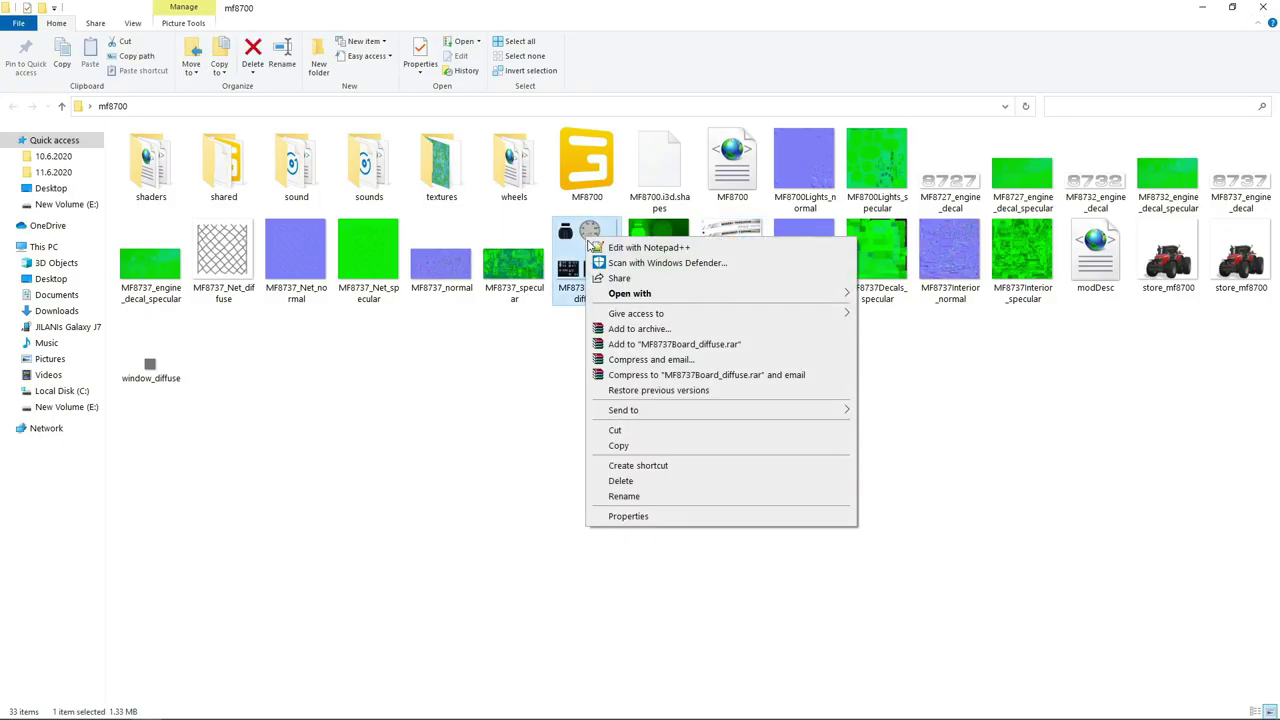
{"action": "mouse_move", "coordinate": [666, 294]}
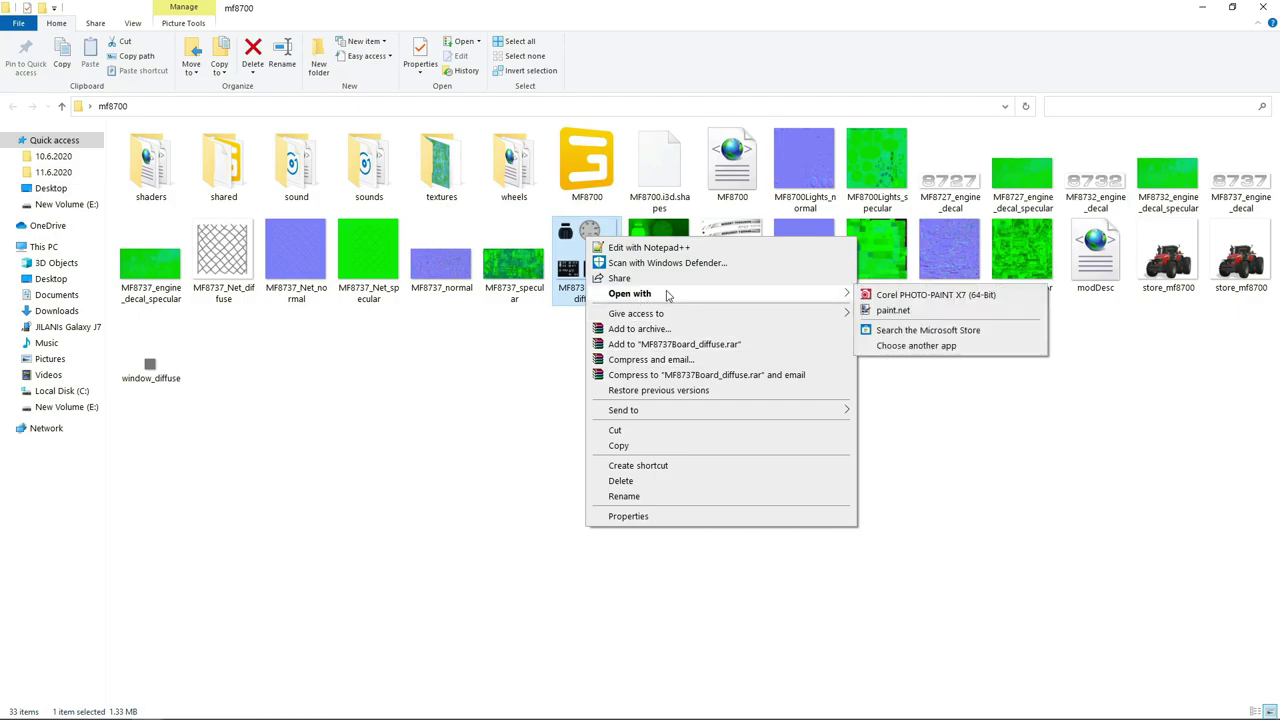
{"action": "left_click", "coordinate": [892, 310]}
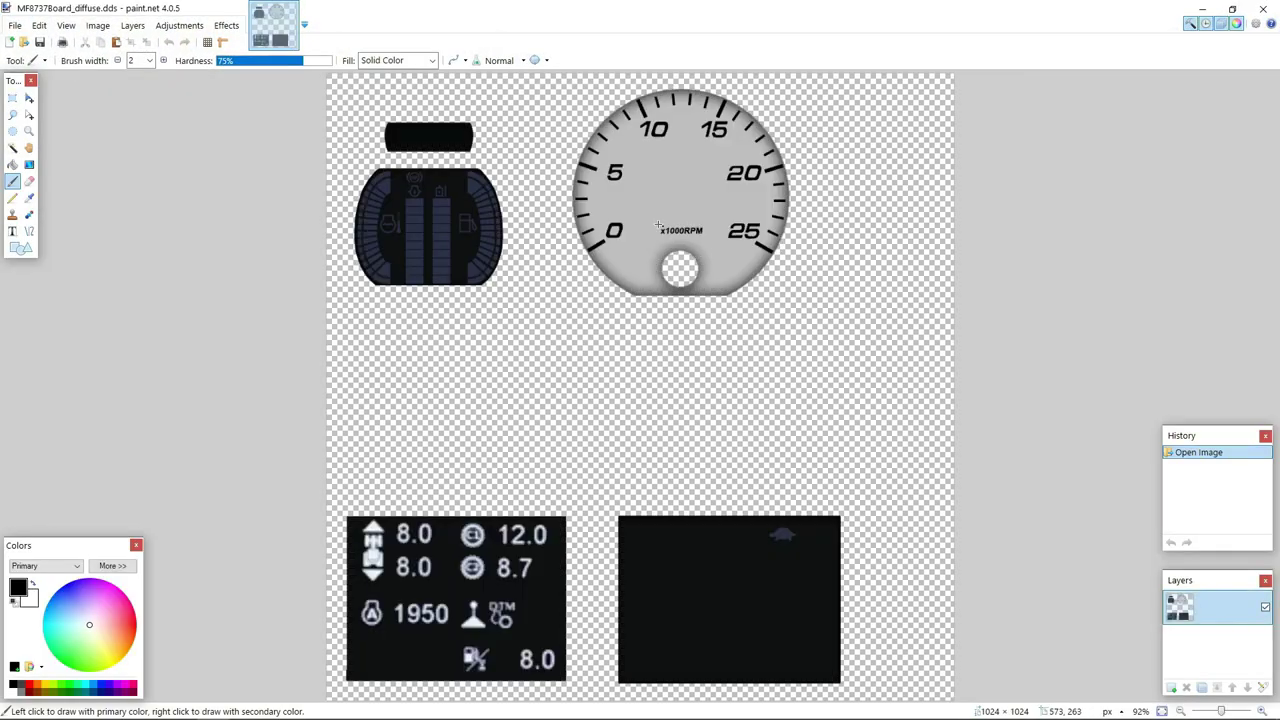
{"action": "mouse_move", "coordinate": [656, 182]}
{"action": "left_mouse_down"}
{"action": "mouse_move", "coordinate": [690, 192]}
{"action": "mouse_move", "coordinate": [665, 170]}
{"action": "mouse_move", "coordinate": [669, 189]}
{"action": "left_mouse_up"}
{"action": "key", "text": "ctrl+z"}
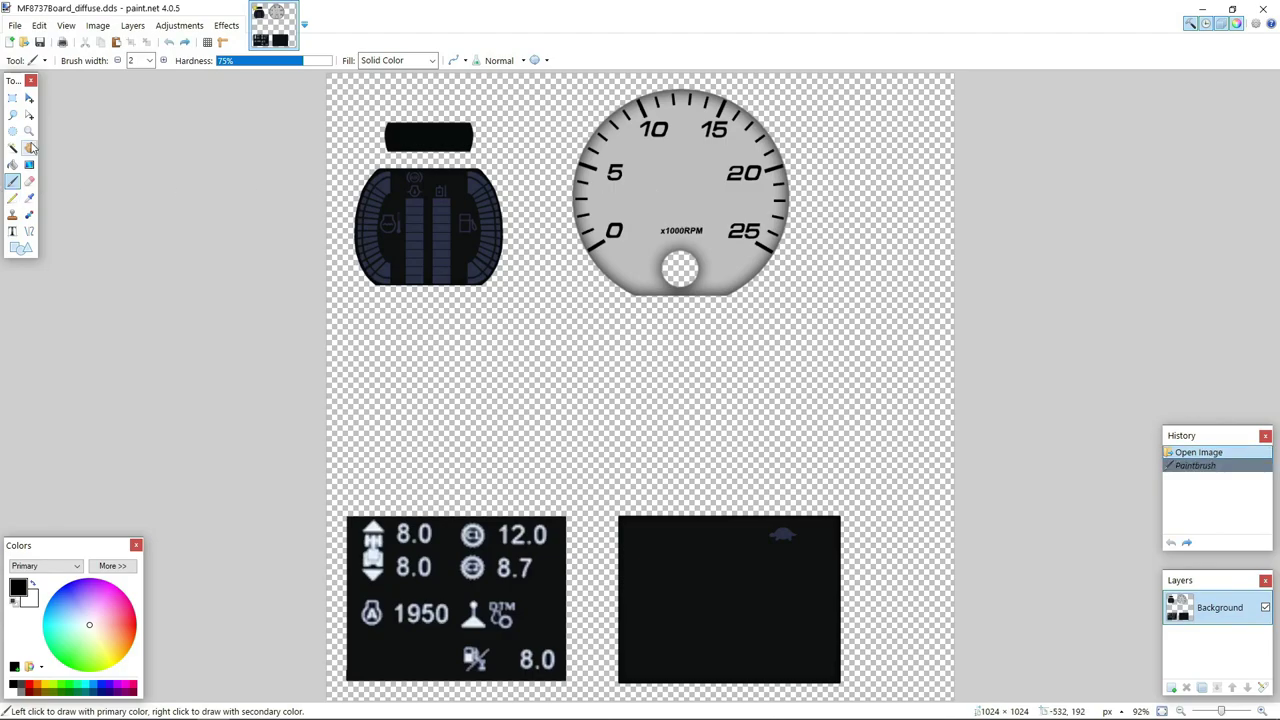
- Add bold 72 pt RSG text centred on the dashboard texture's rev-counter gauge
{"action": "left_click", "coordinate": [13, 231]}
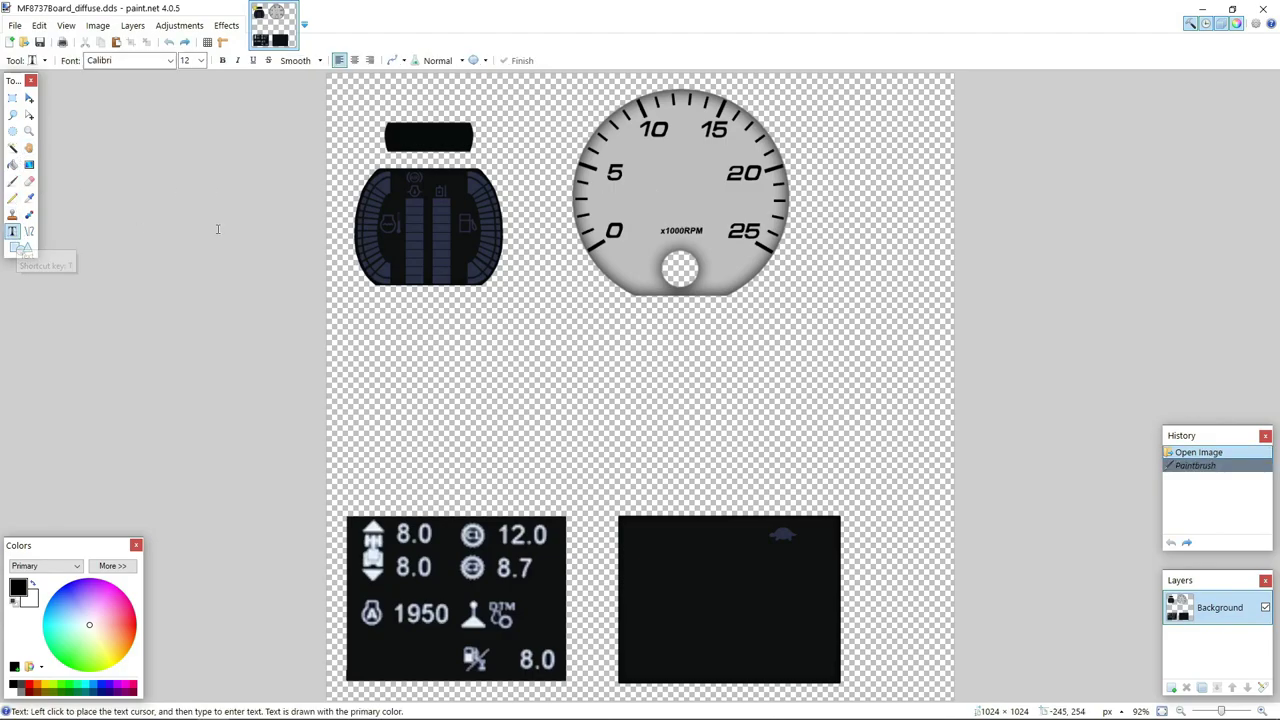
{"action": "left_click", "coordinate": [639, 203]}
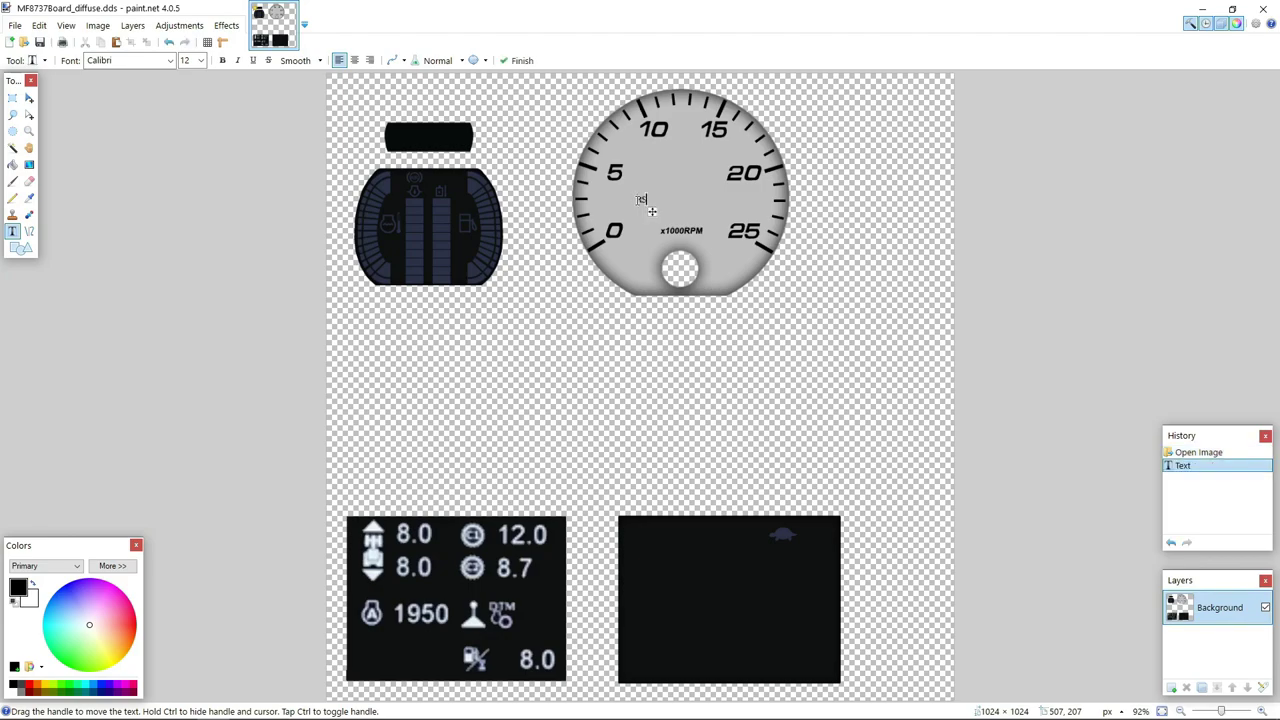
{"action": "left_click", "coordinate": [200, 60]}
{"action": "left_click", "coordinate": [194, 223]}
{"action": "left_click", "coordinate": [200, 60]}
{"action": "left_click", "coordinate": [192, 245]}
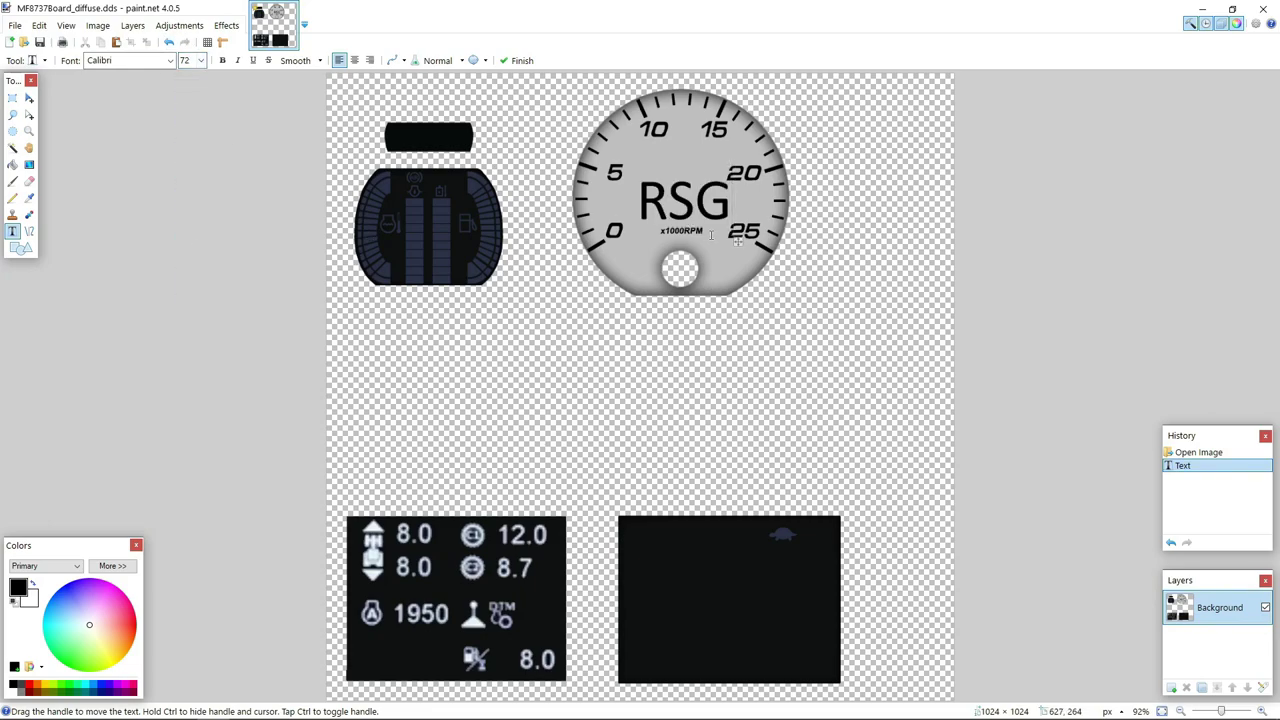
{"action": "left_click_drag", "start_coordinate": [737, 241], "coordinate": [731, 234]}
{"action": "left_click", "coordinate": [200, 62]}
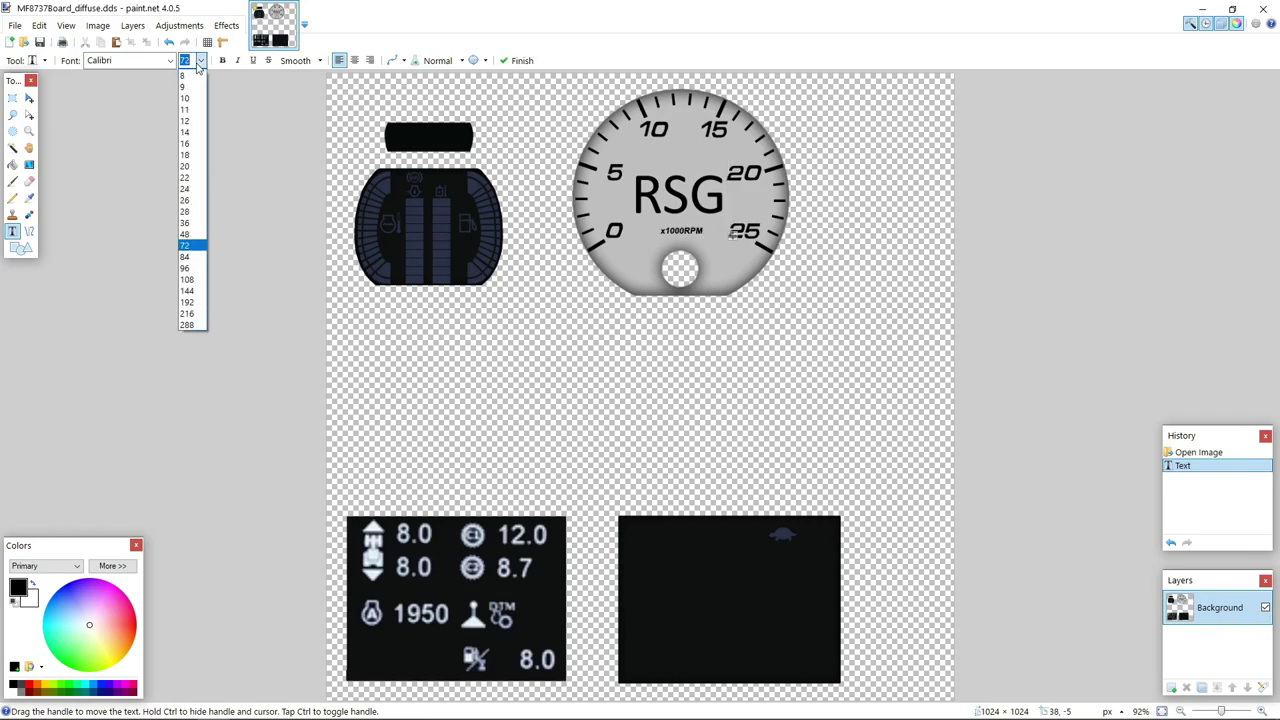
{"action": "left_click", "coordinate": [222, 60]}
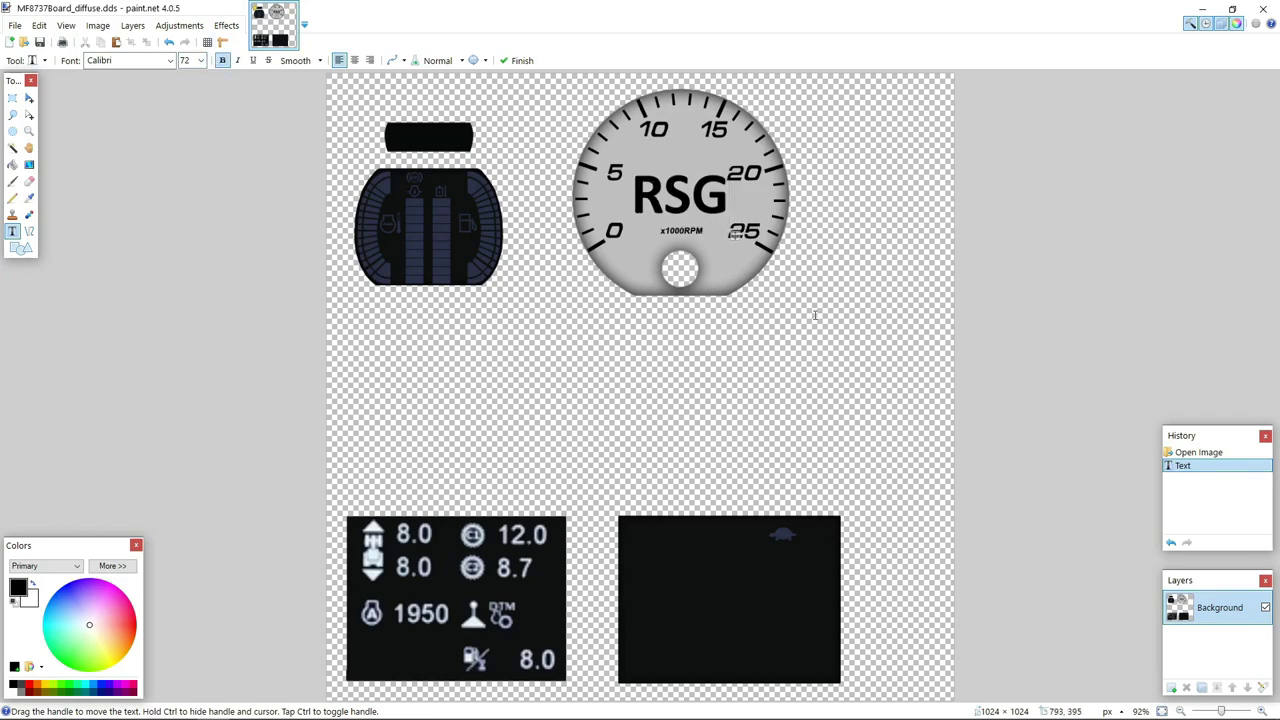
- Save the dashboard texture as DXT1 DDS, close paint.net, and select all mf8700 files
{"action": "key", "text": "ctrl+s"}
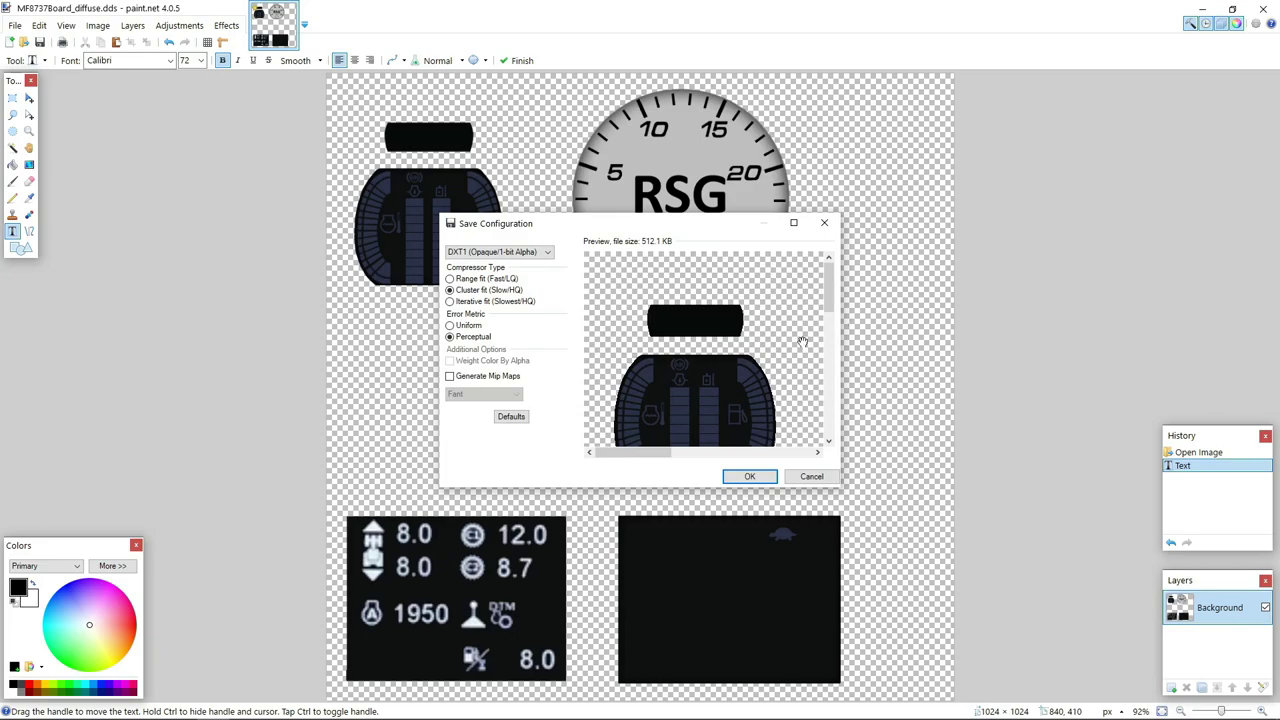
{"action": "left_click", "coordinate": [750, 477]}
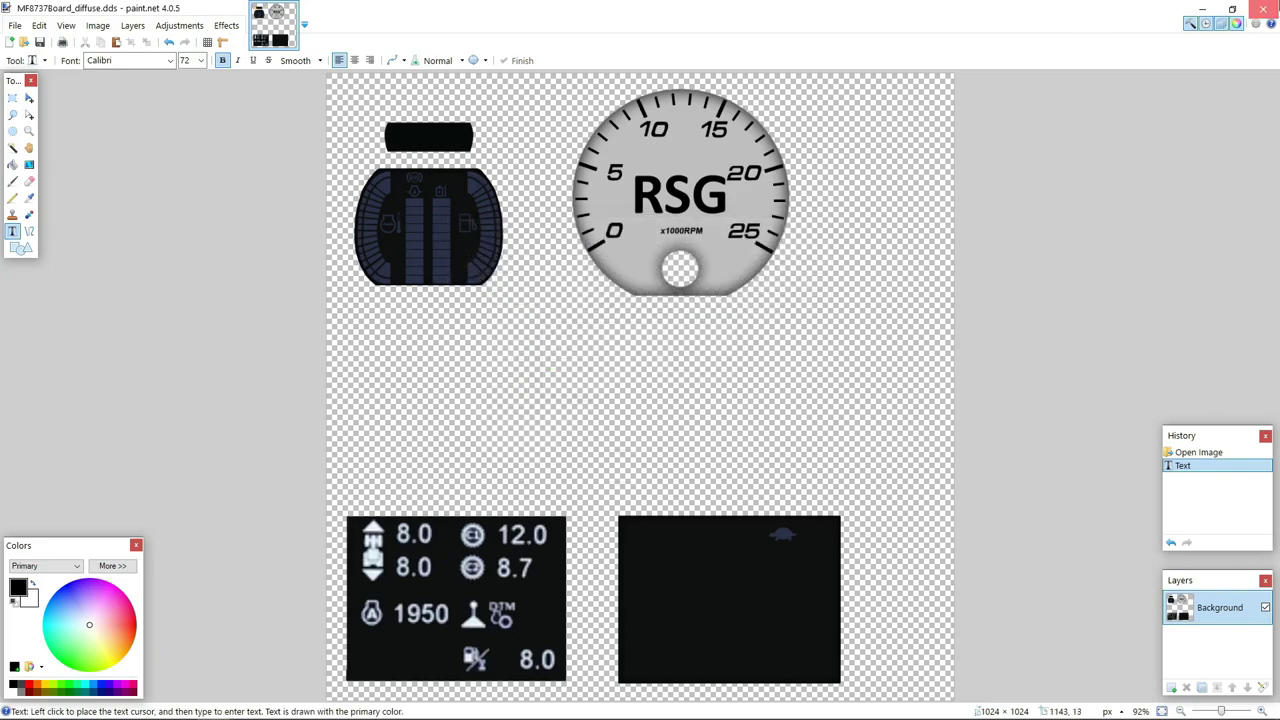
{"action": "left_click", "coordinate": [1263, 8]}
{"action": "left_click_drag", "start_coordinate": [133, 442], "coordinate": [1270, 125]}
{"action": "right_click", "coordinate": [322, 175]}
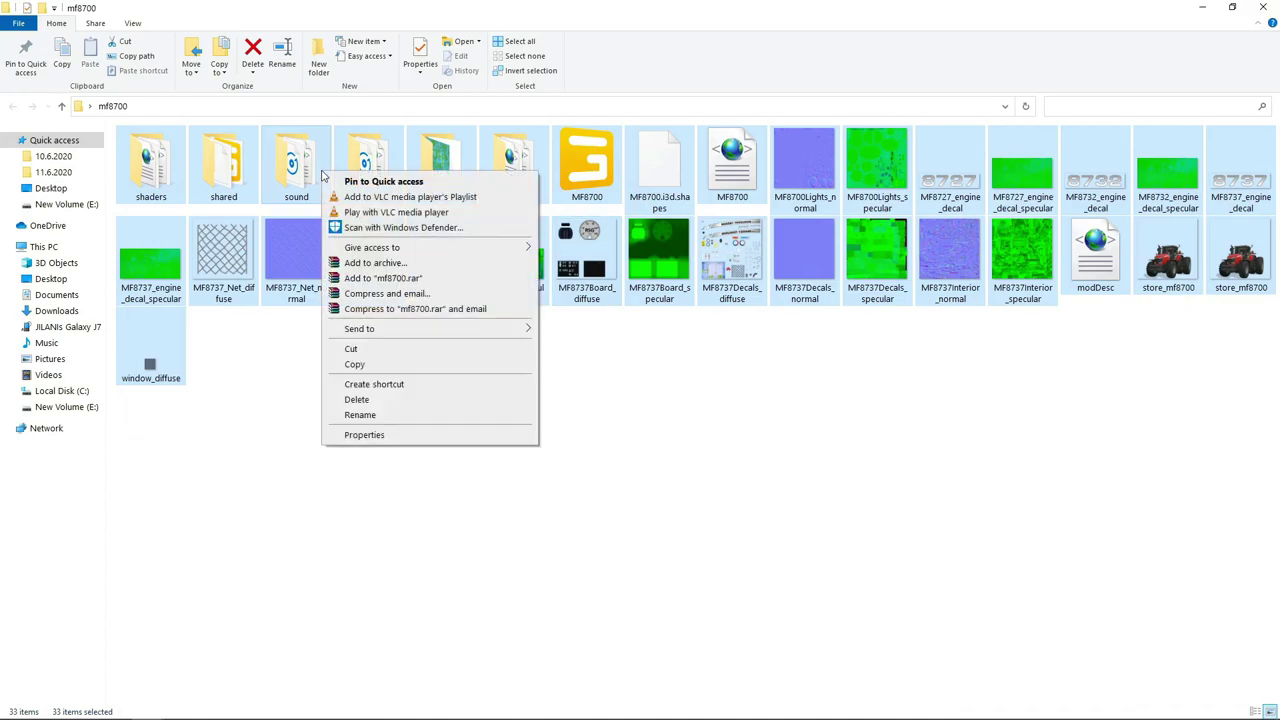
- Compress the mf8700 files into a ZIP archive named mf8700.zip, then select the new archive
{"action": "left_click", "coordinate": [385, 263]}
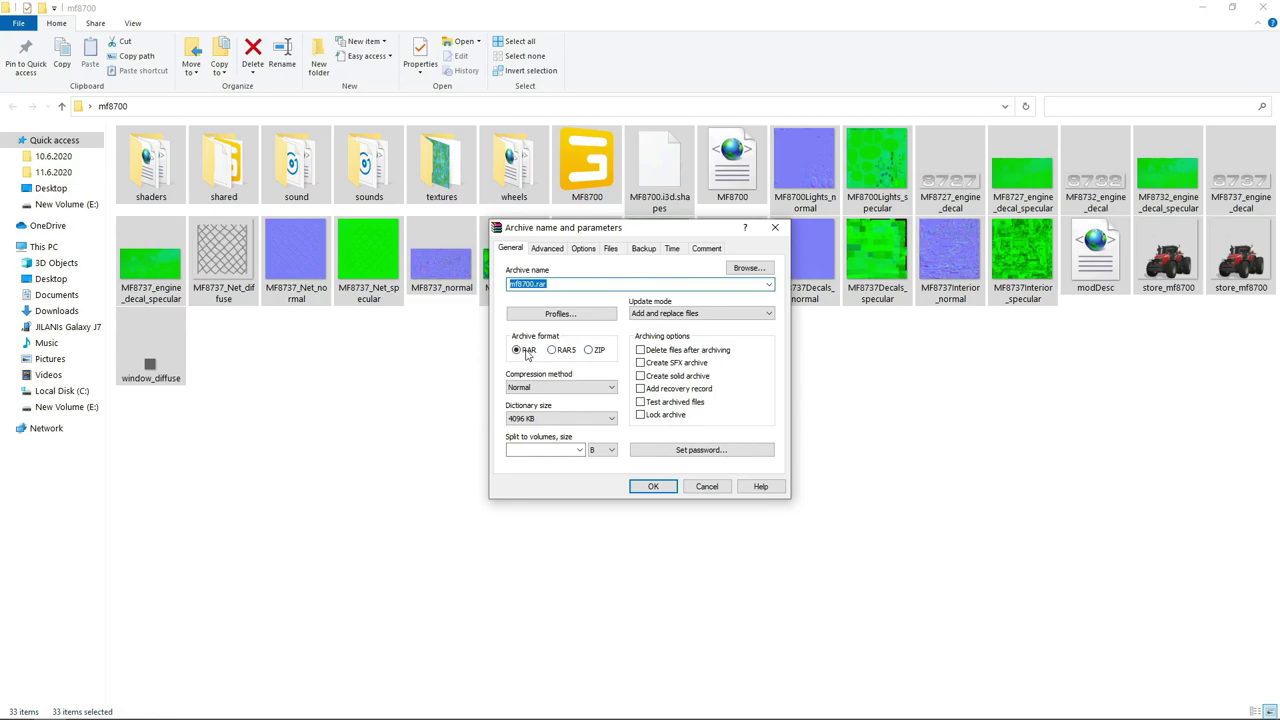
{"action": "left_click", "coordinate": [588, 351]}
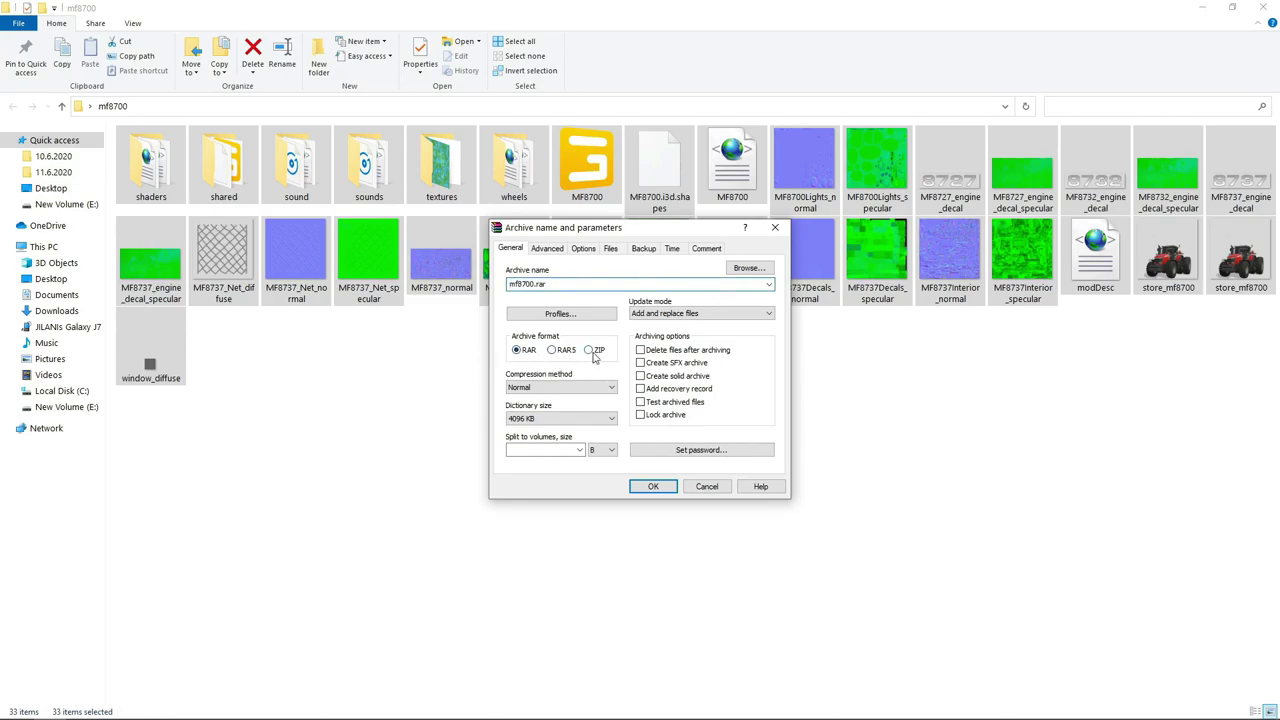
{"action": "left_click", "coordinate": [654, 487]}
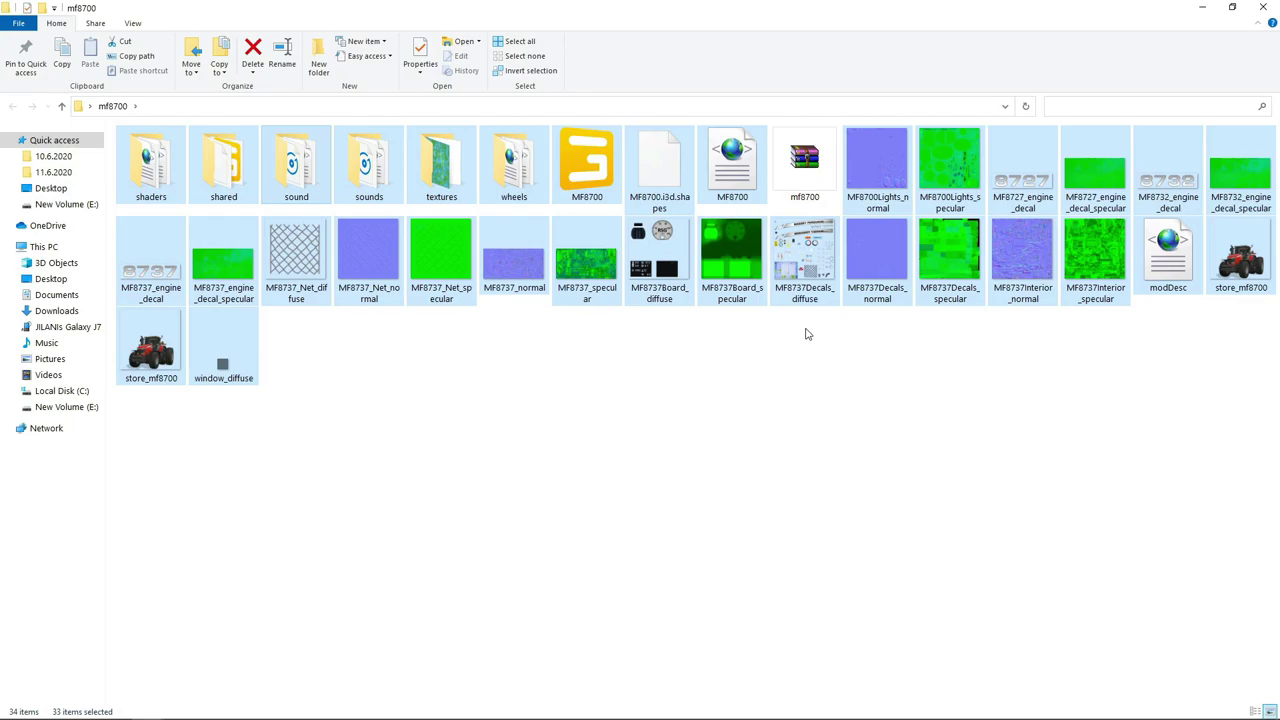
{"action": "left_click", "coordinate": [808, 186]}
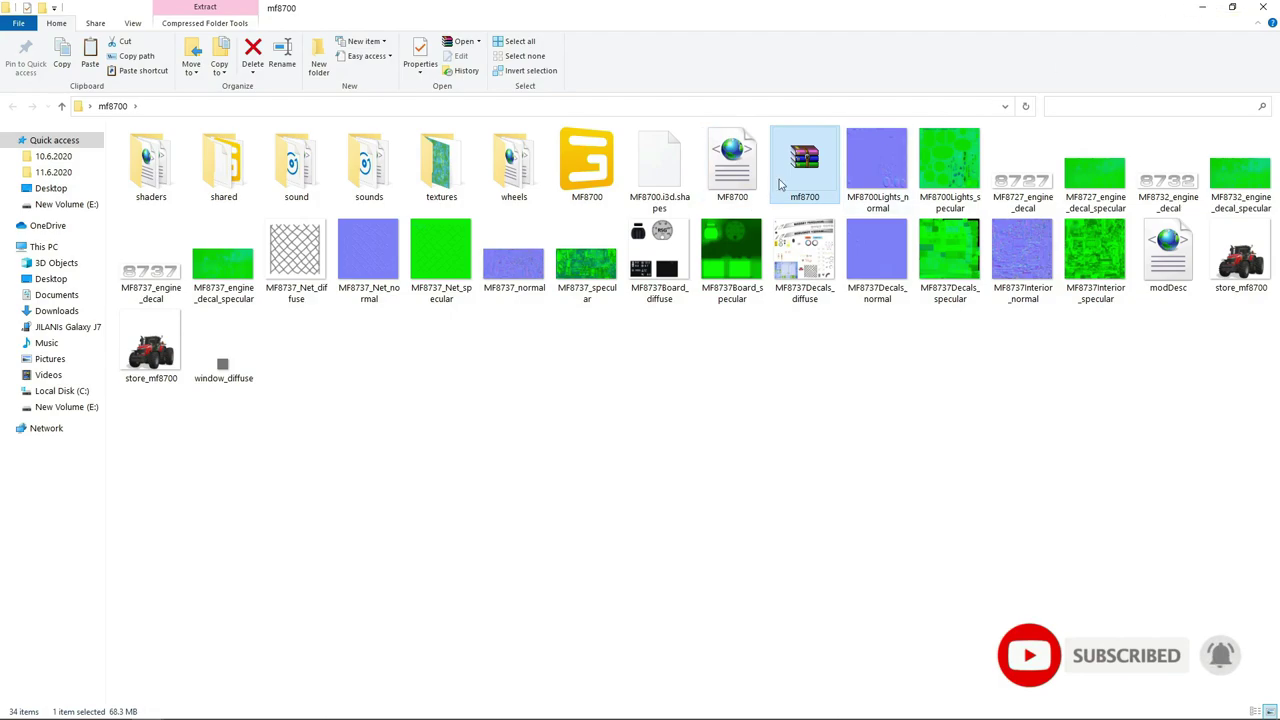
{"action": "left_click", "coordinate": [1202, 7]}
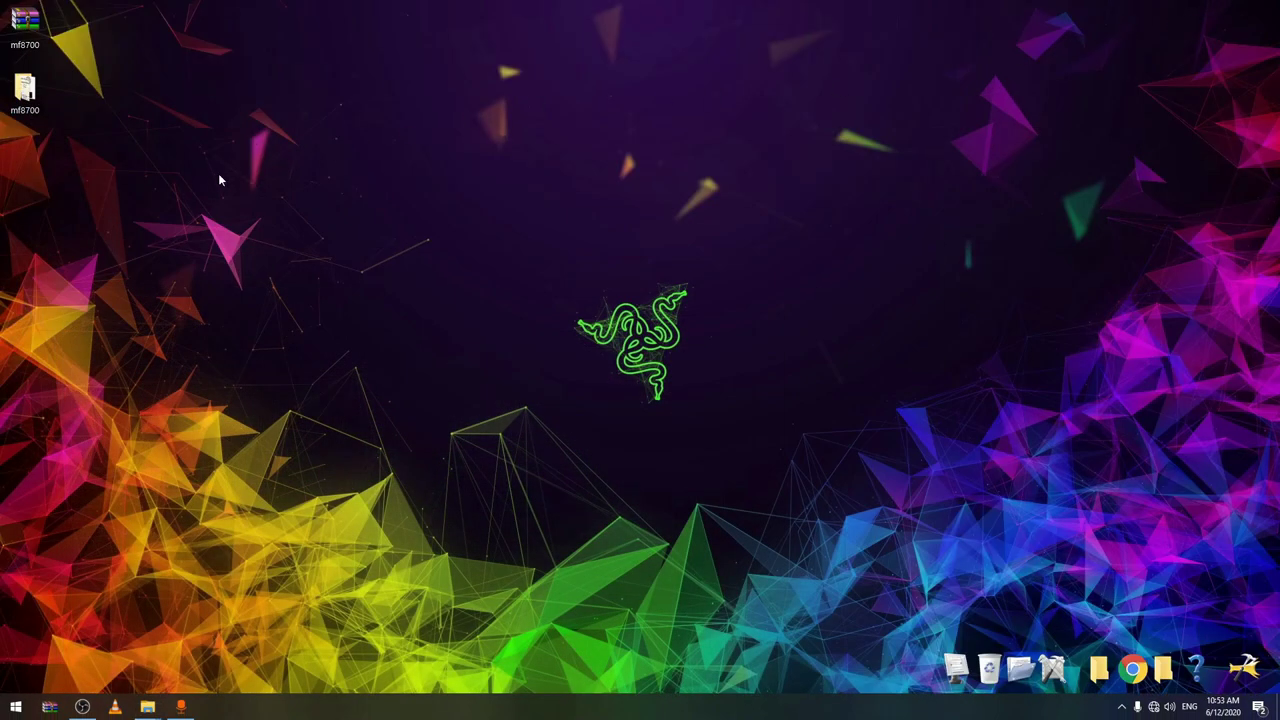
{"action": "left_click", "coordinate": [1103, 655]}
- Paste the mf8700 archive into Documents > My Games > FarmingSimulator2019 > mods
{"action": "left_click", "coordinate": [52, 298]}
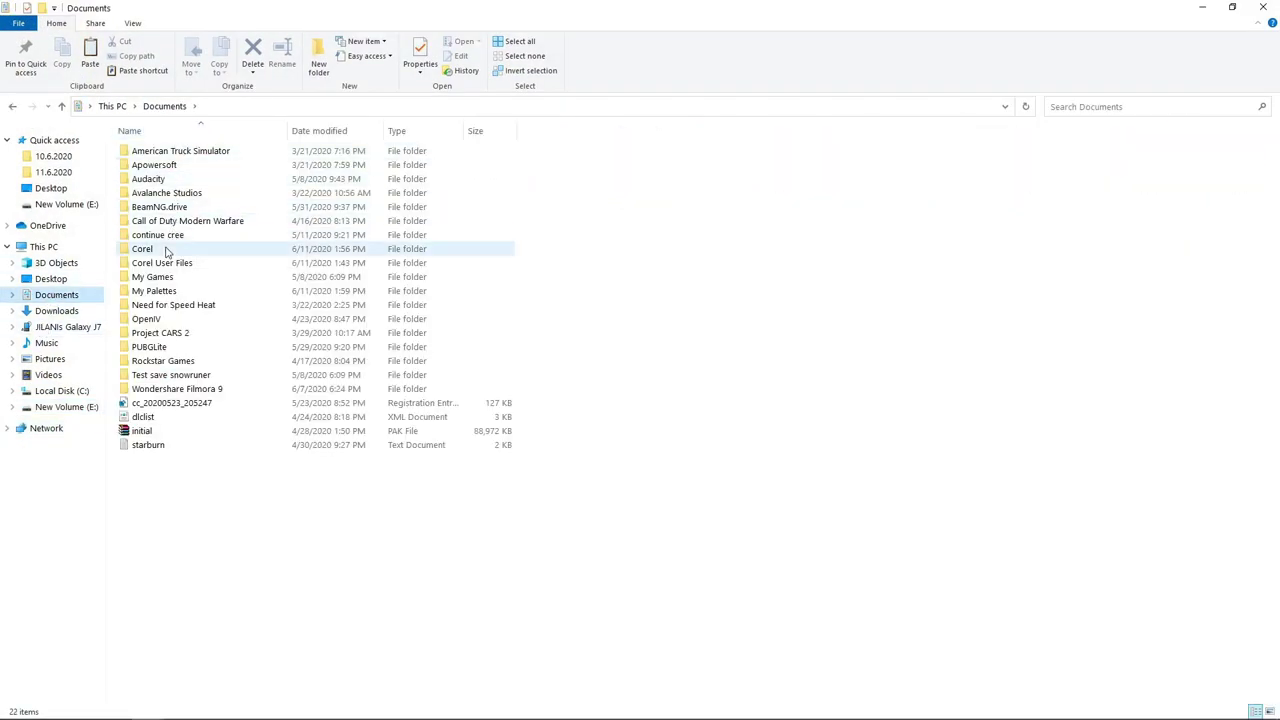
{"action": "double_click", "coordinate": [169, 277]}
{"action": "double_click", "coordinate": [176, 152]}
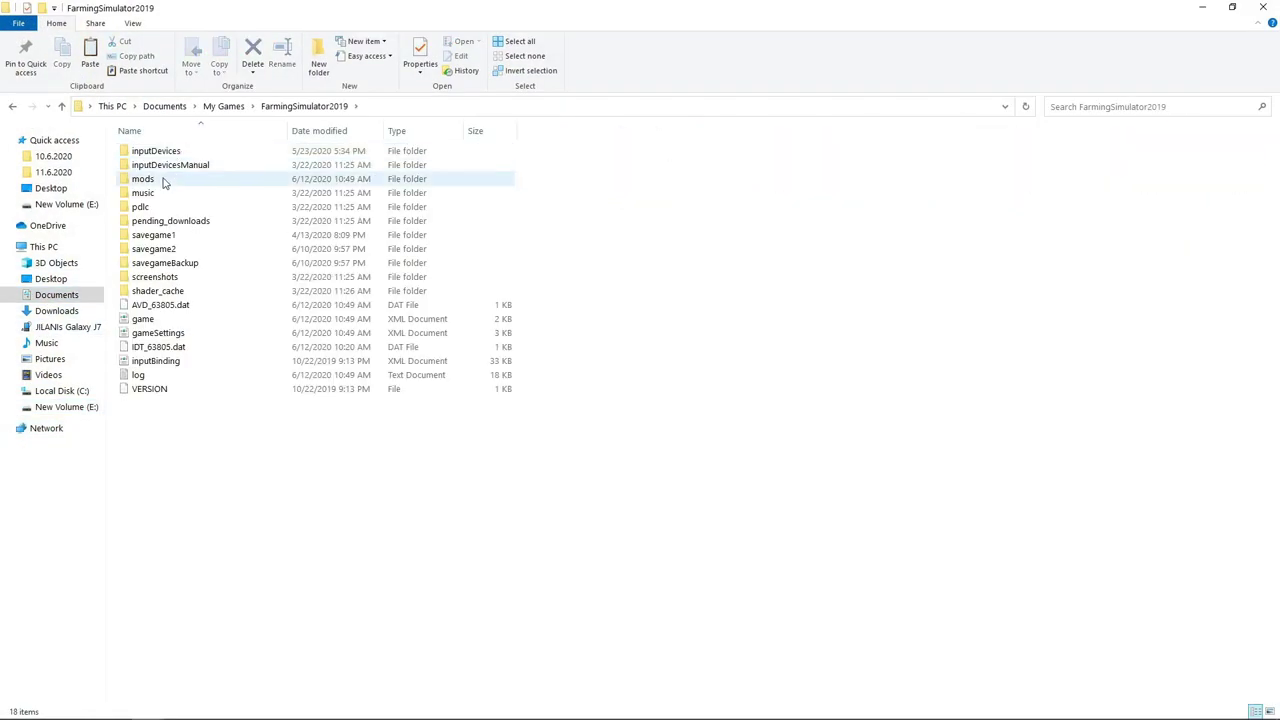
{"action": "double_click", "coordinate": [163, 179]}
{"action": "key", "text": "ctrl+v"}
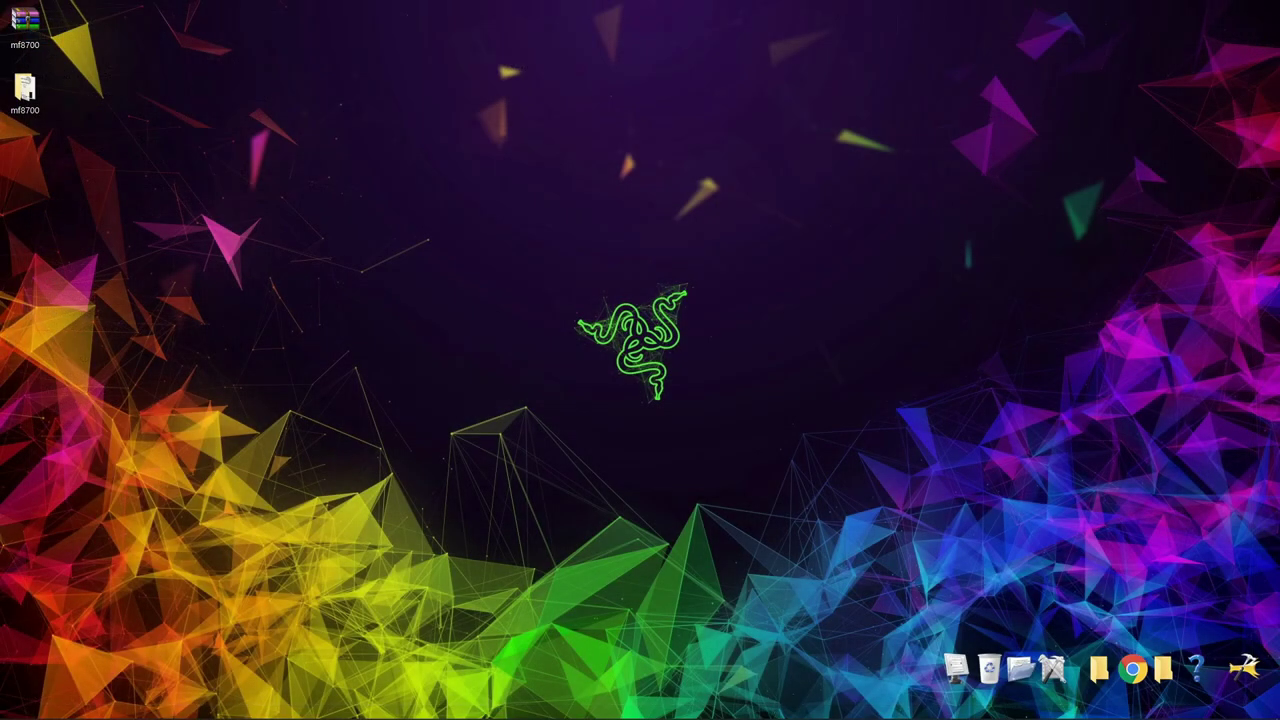
{"action": "left_click", "coordinate": [1098, 668]}
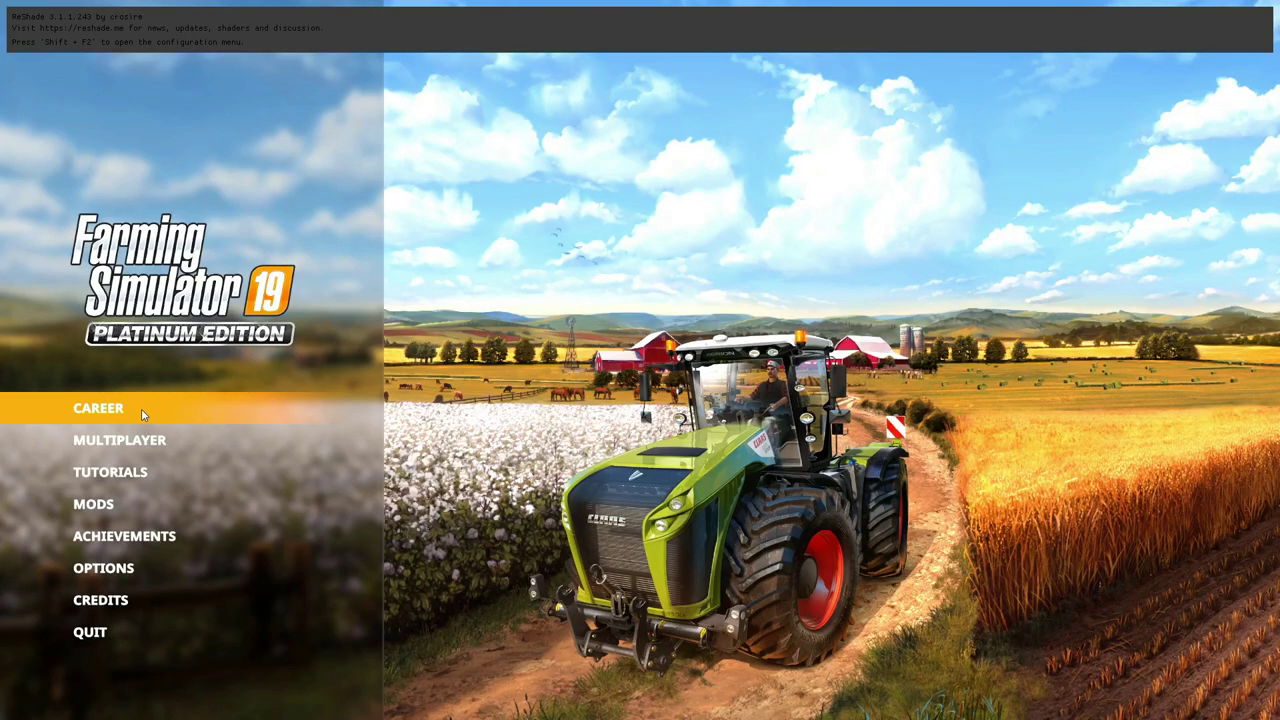
- Load career Savegame 2 with the Massey Ferguson 8700 mod ticked and enter the farm
{"action": "left_click", "coordinate": [129, 408]}
{"action": "left_click", "coordinate": [578, 490]}
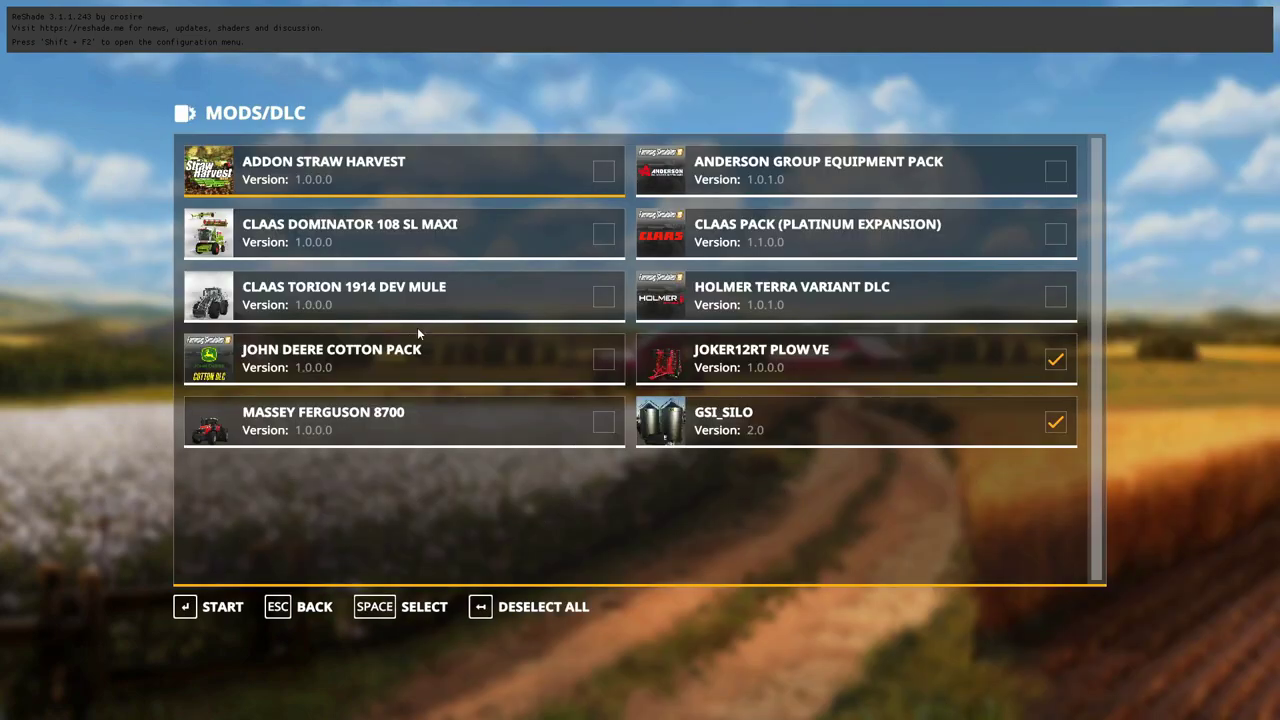
{"action": "left_click", "coordinate": [604, 422]}
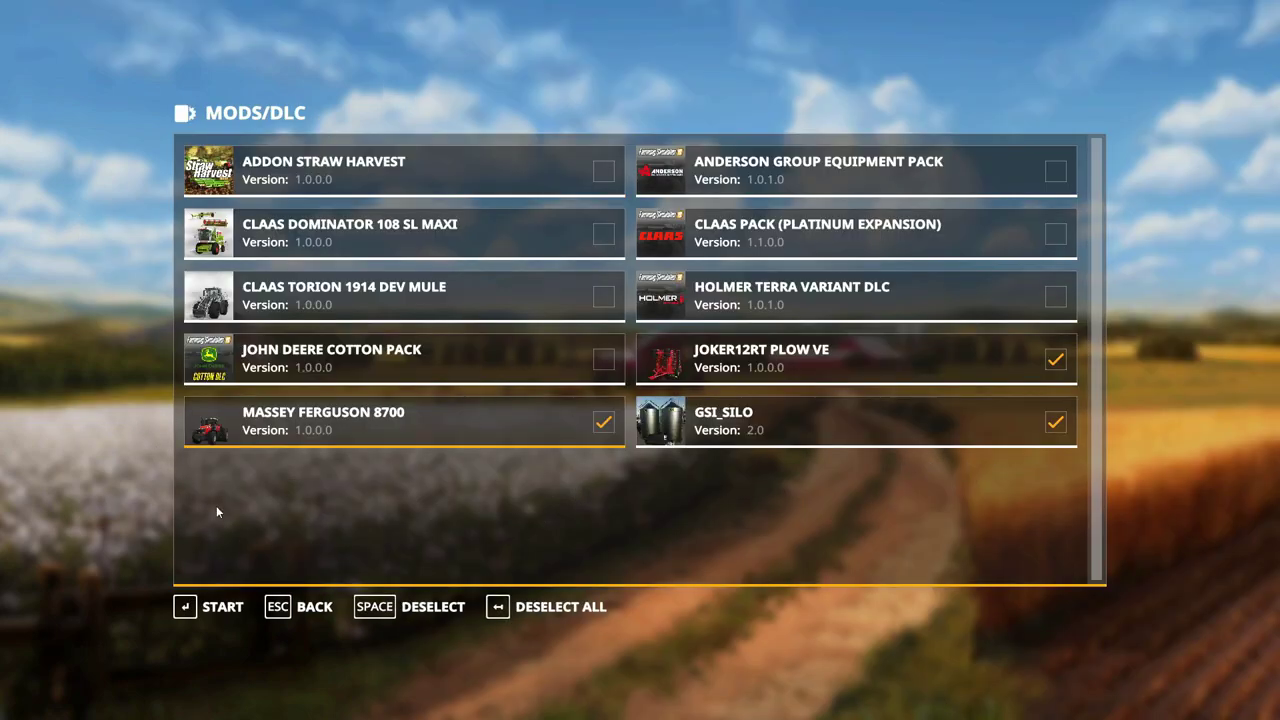
{"action": "left_click", "coordinate": [210, 606]}
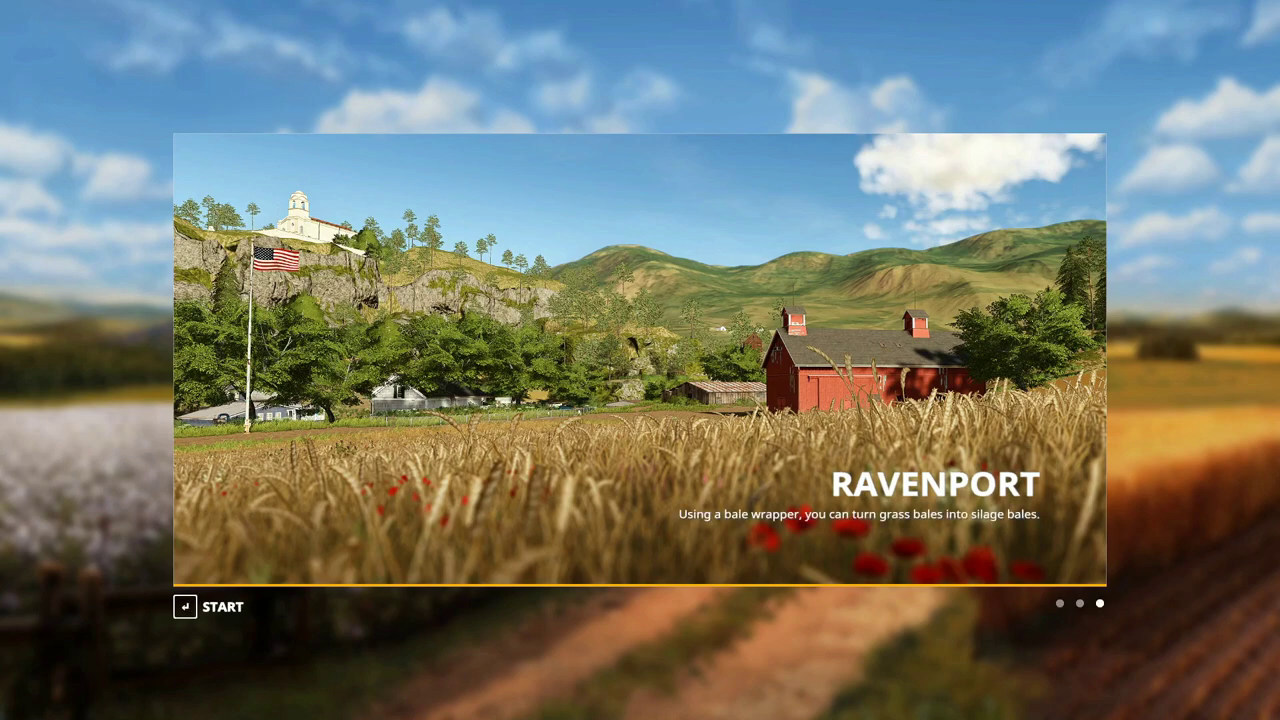
{"action": "key", "text": "Return"}
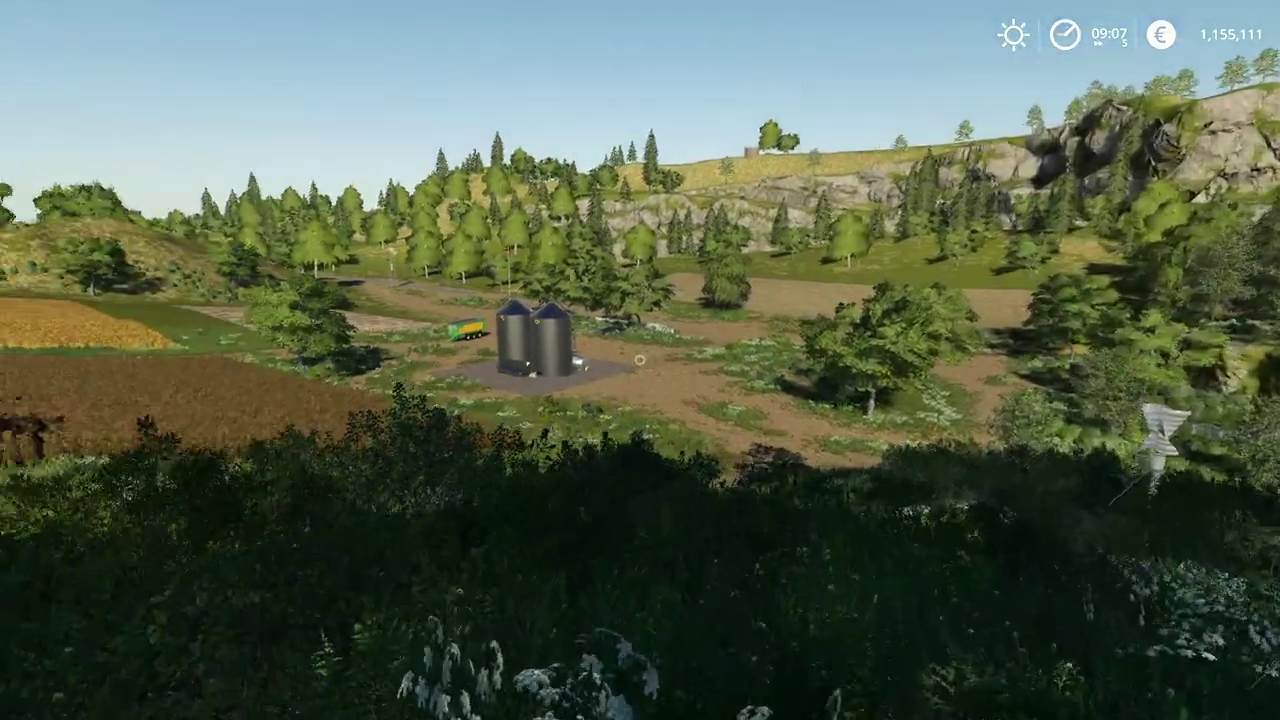
- Buy the MF 8700 from Large Tractors with Good Year wheels for 258,600 €
{"action": "key", "text": "p"}
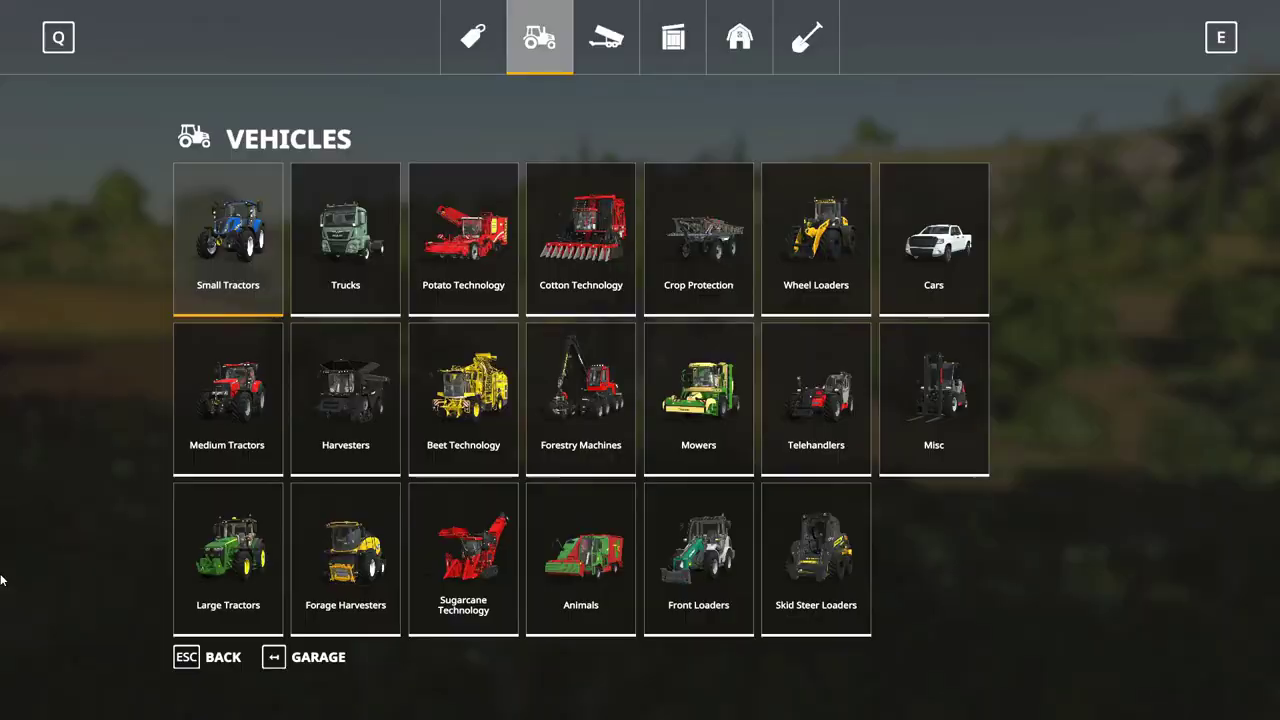
{"action": "left_click", "coordinate": [213, 580]}
{"action": "scroll", "coordinate": [462, 436], "scroll_direction": "down", "scroll_amount": 2}
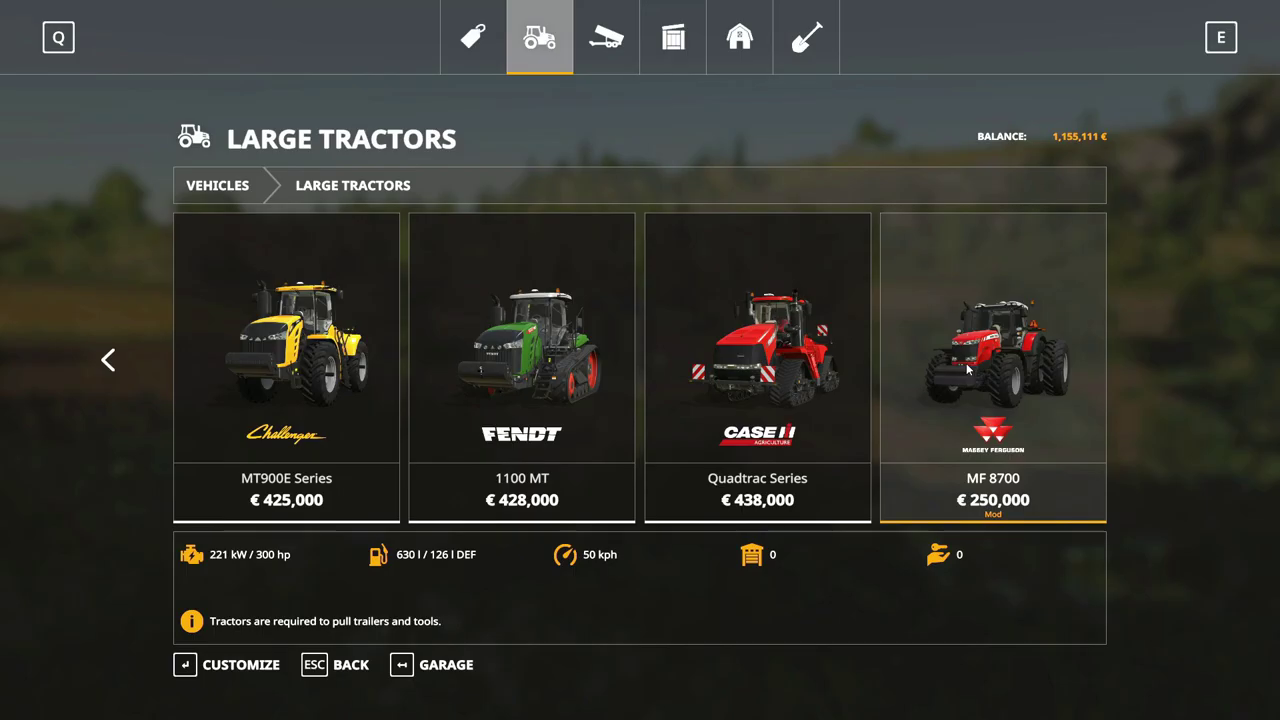
{"action": "left_click", "coordinate": [966, 363]}
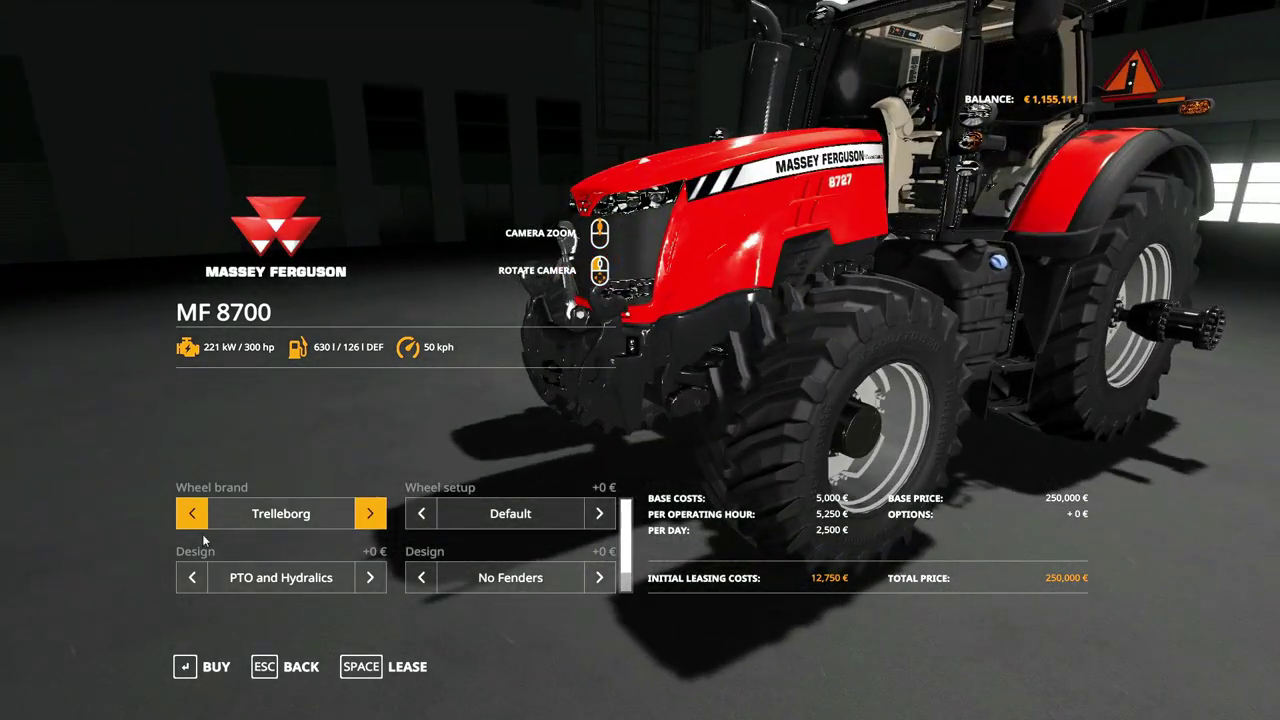
{"action": "left_click", "coordinate": [188, 526]}
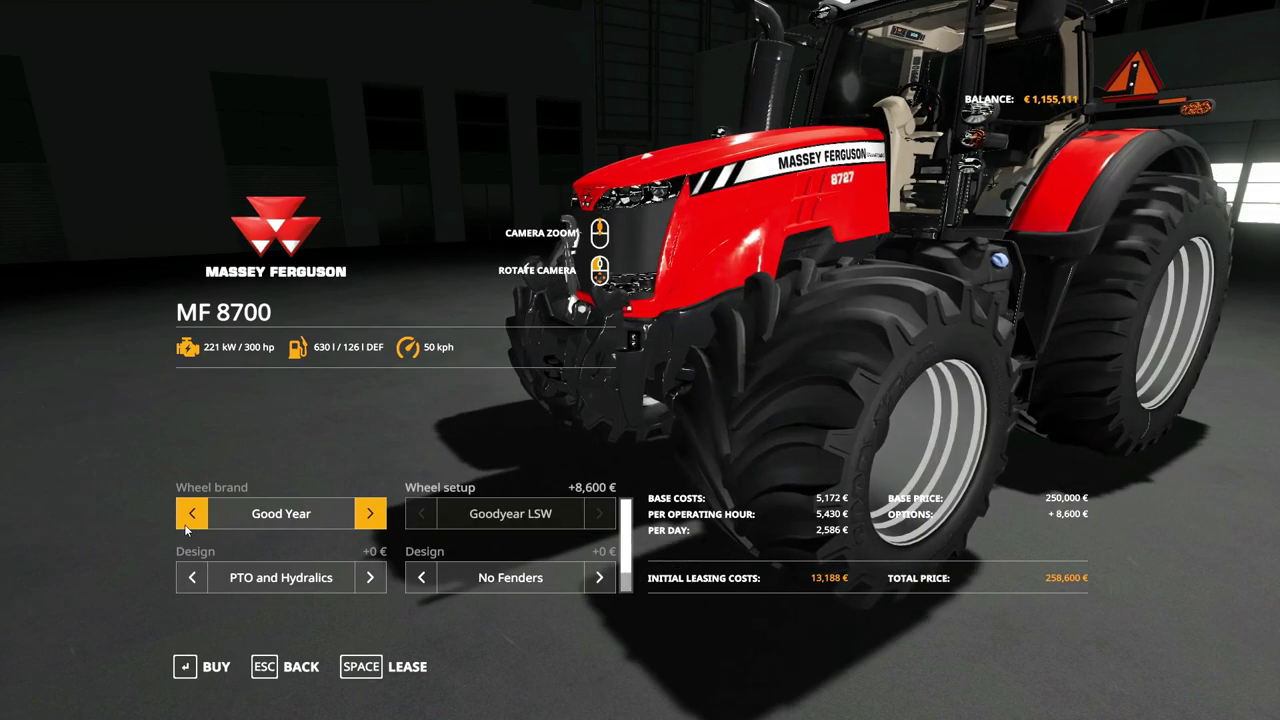
{"action": "left_click", "coordinate": [205, 668]}
{"action": "left_click", "coordinate": [465, 468]}
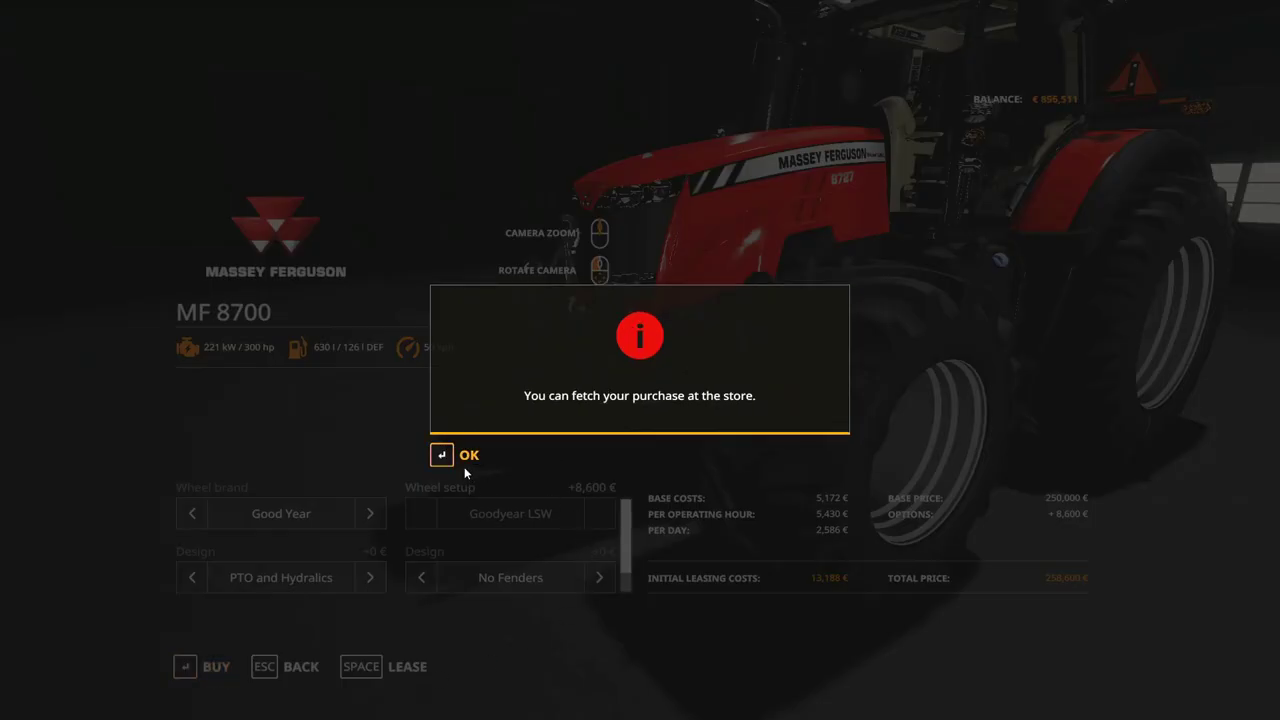
{"action": "left_click", "coordinate": [466, 458]}
{"action": "key", "text": "Escape"}
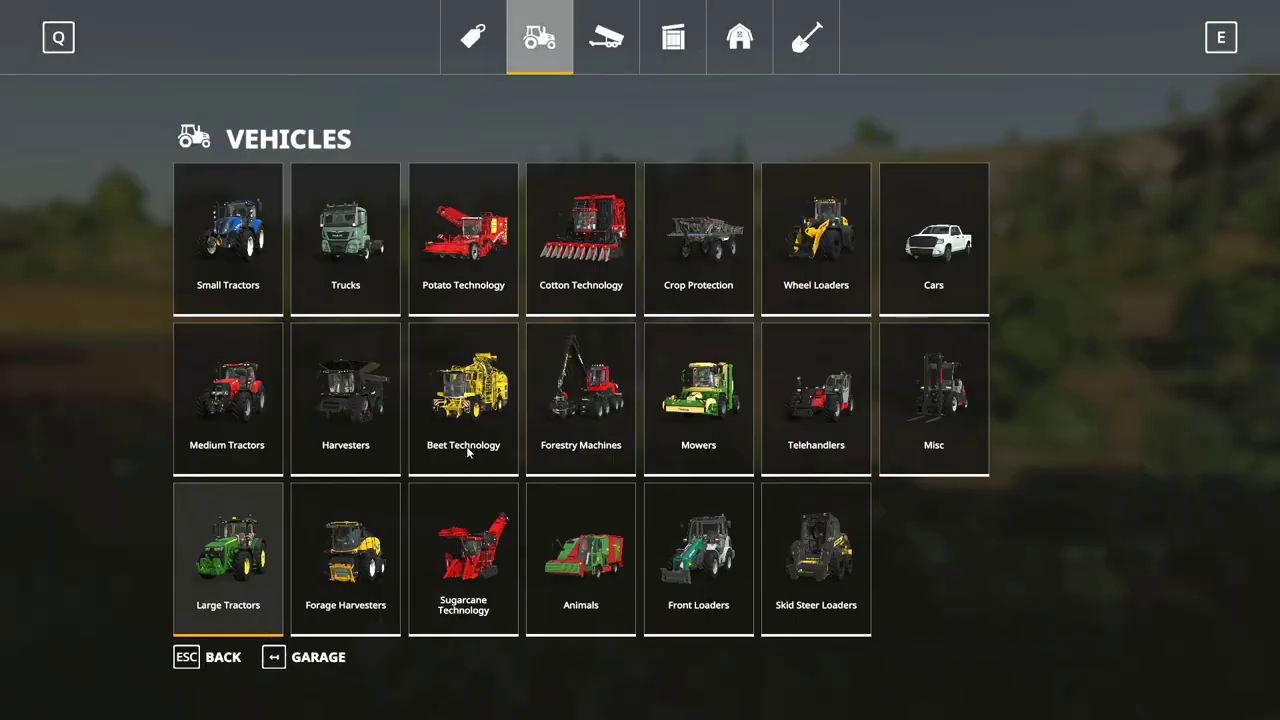
{"action": "key", "text": "Escape"}
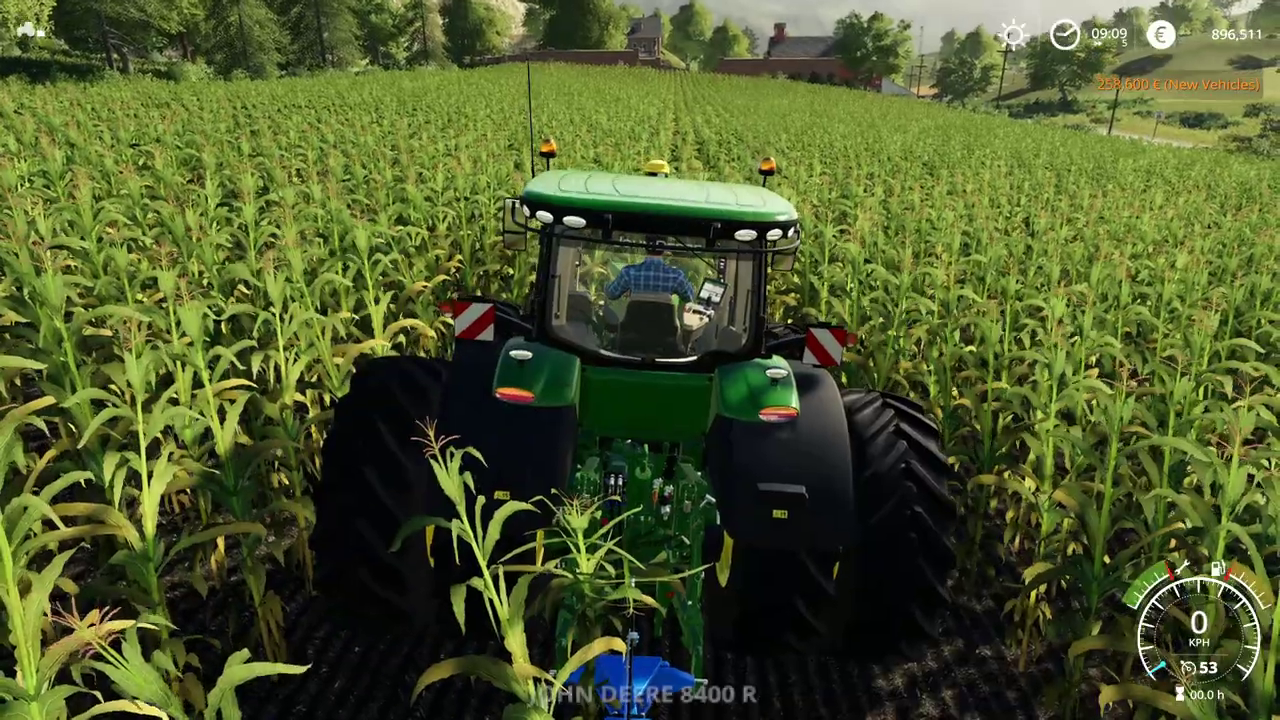
- Switch to the new MF 8727 and walk around it to view the REALsimGAMING hood decal
{"action": "key", "text": "Tab"}
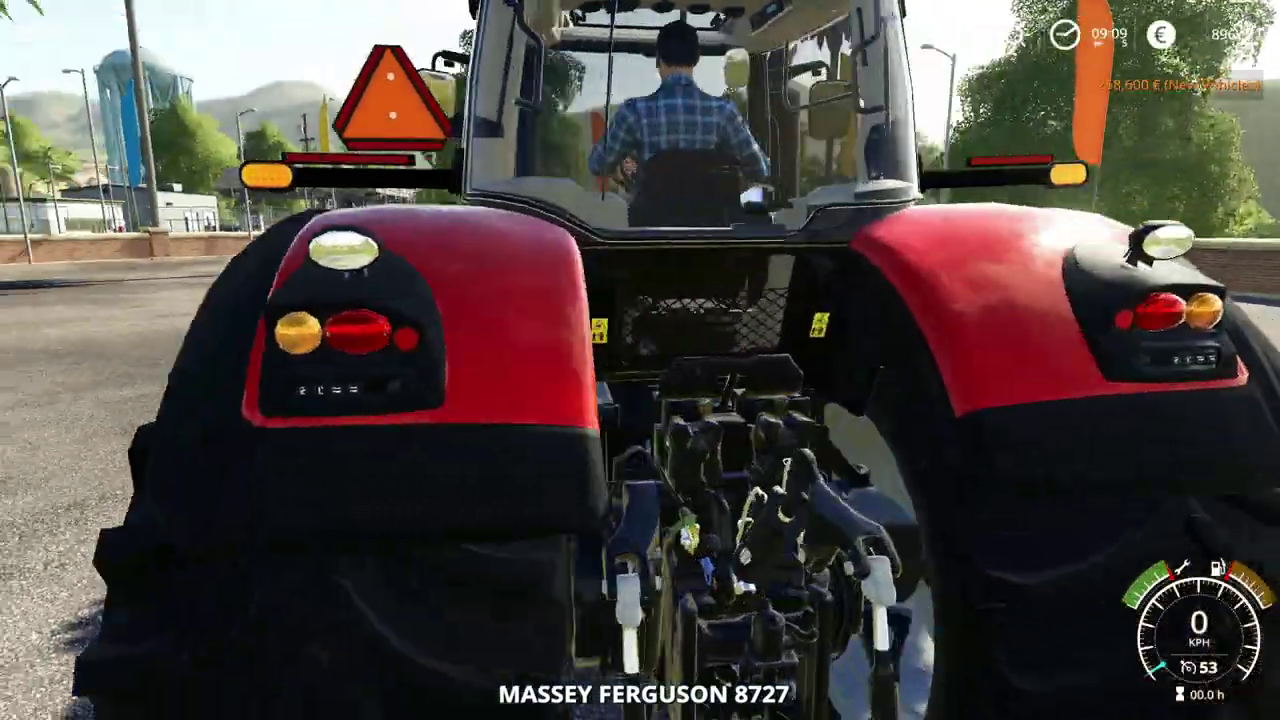
{"action": "key", "text": "w"}
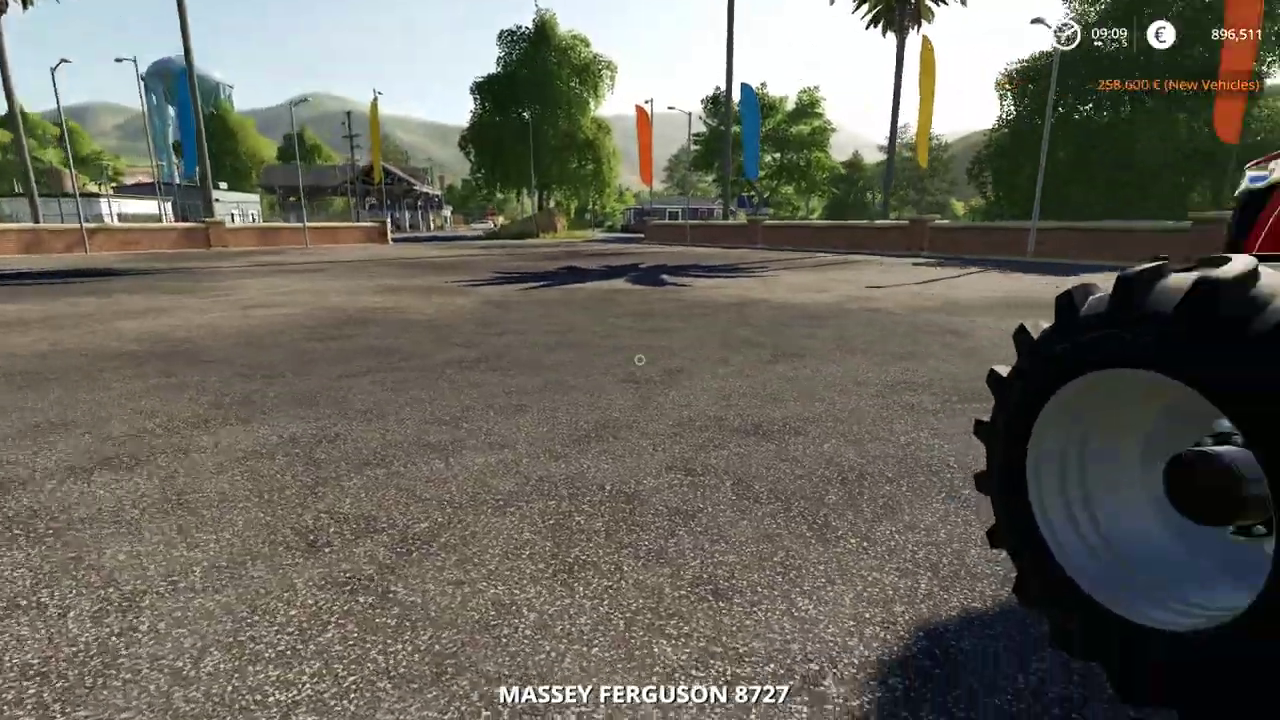
{"action": "key", "text": "w"}
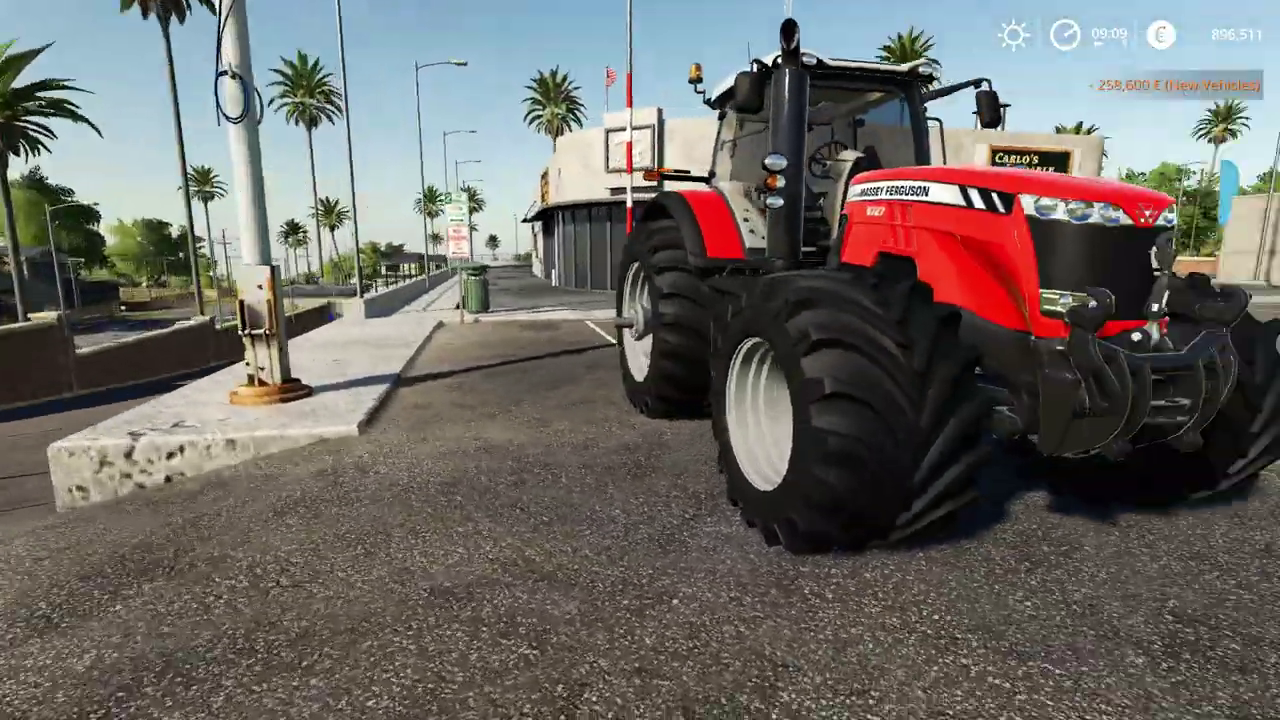
{"action": "key", "text": "w"}
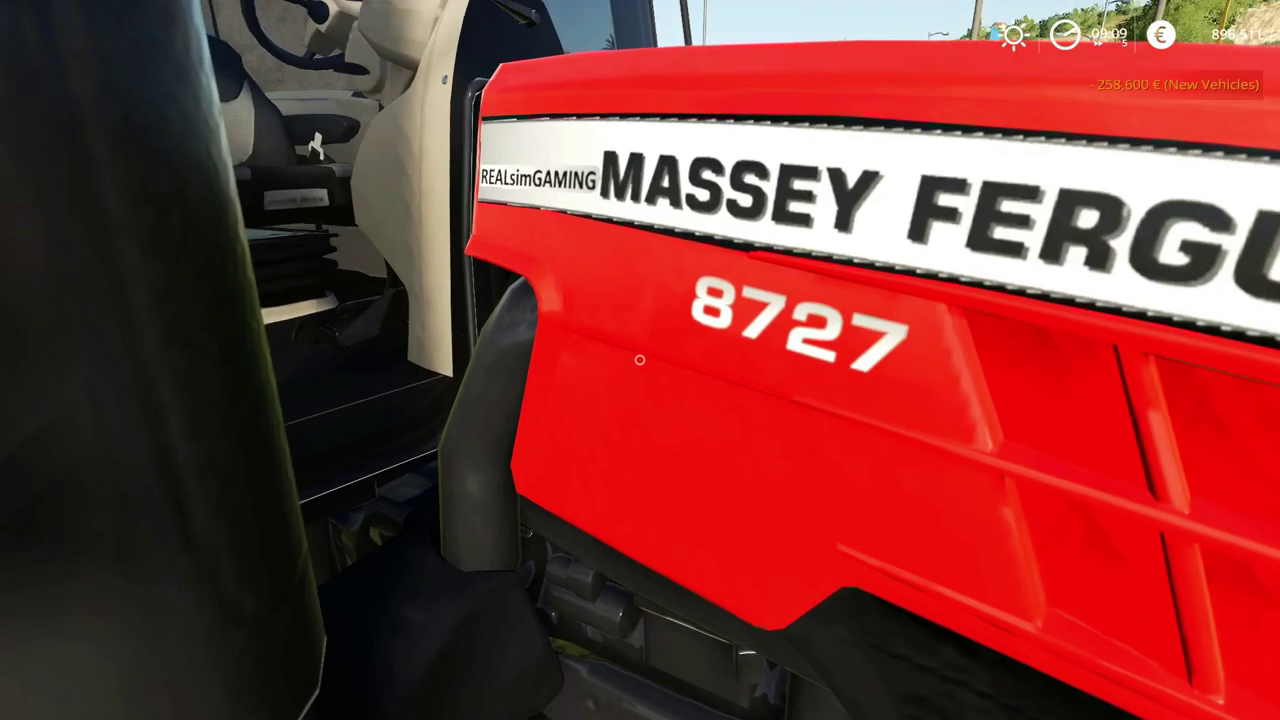
{"action": "key", "text": "s"}
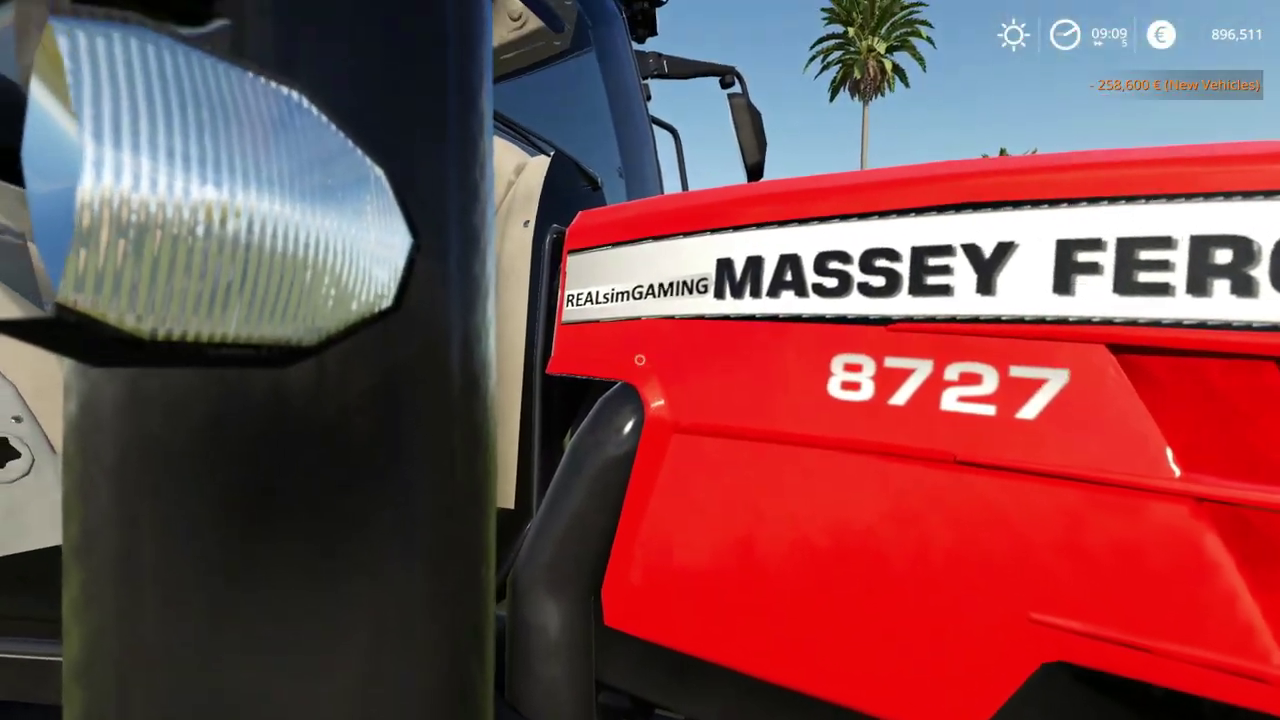
{"action": "key", "text": "w"}
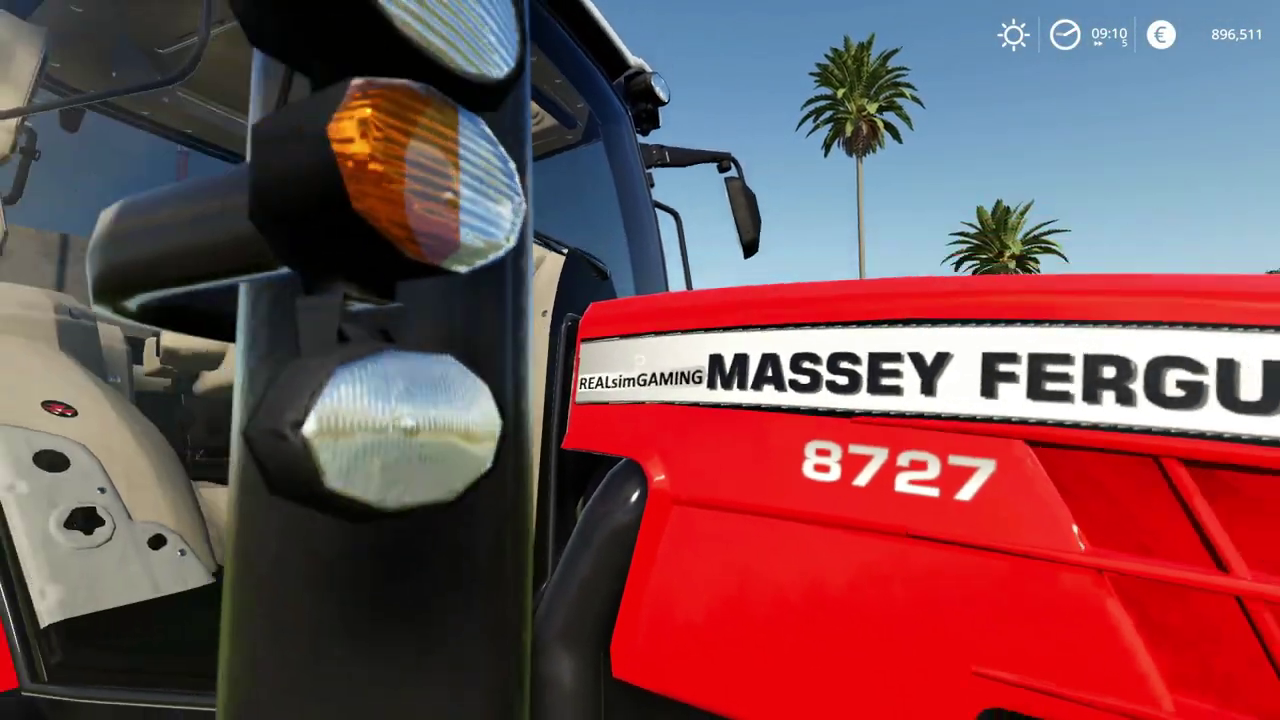